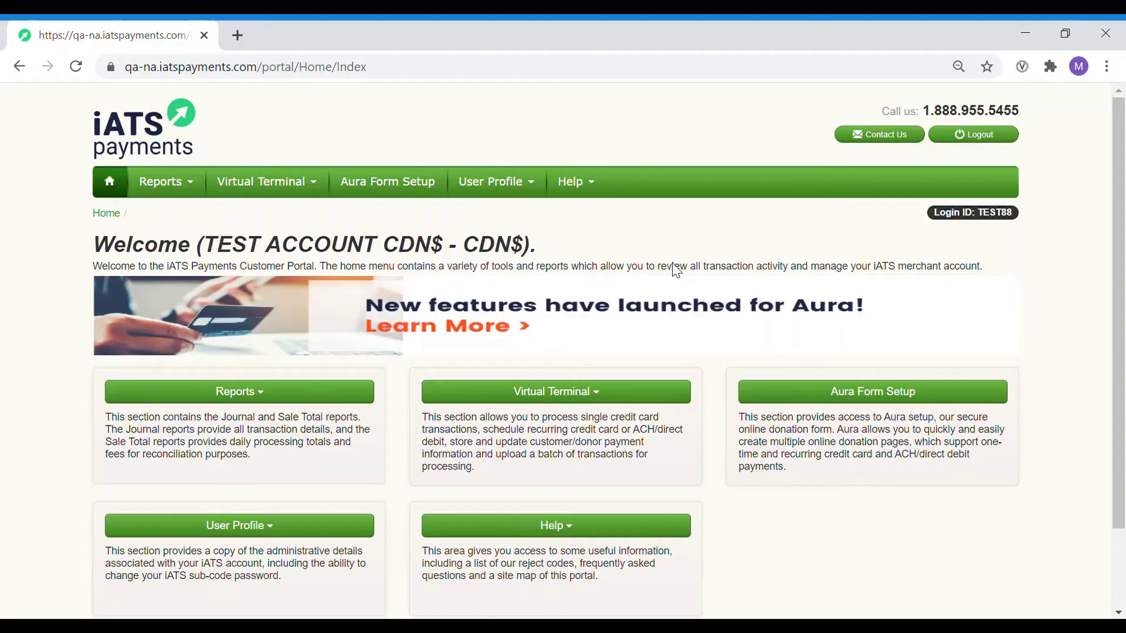
Open the Aura form setup, create a new form named "iATS Payments" and save it.
click(159, 141)
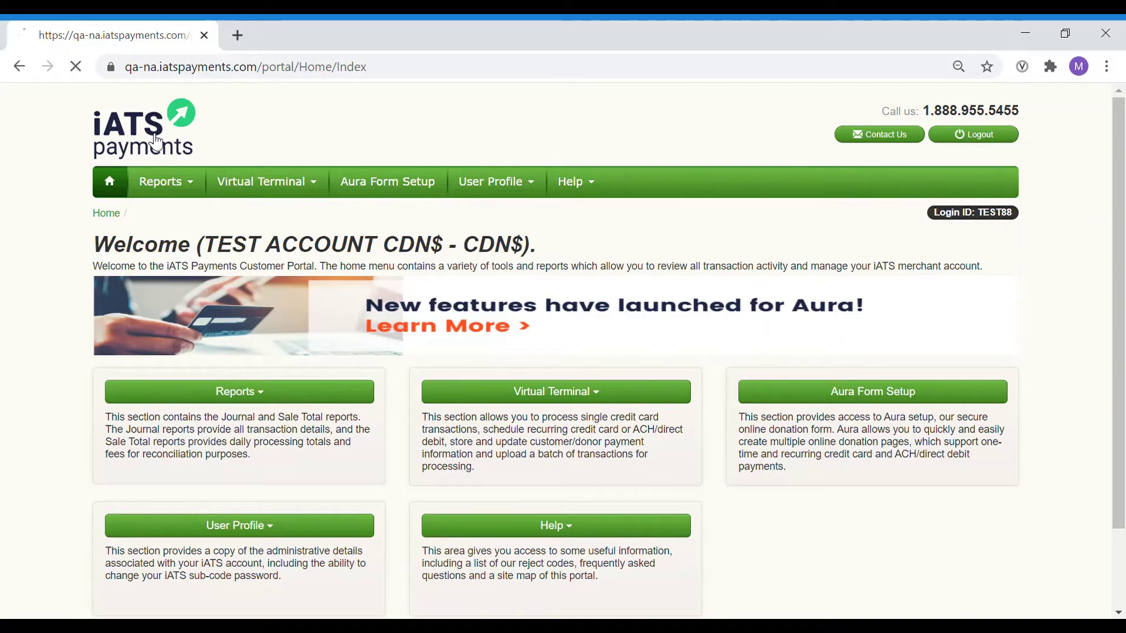
click(375, 181)
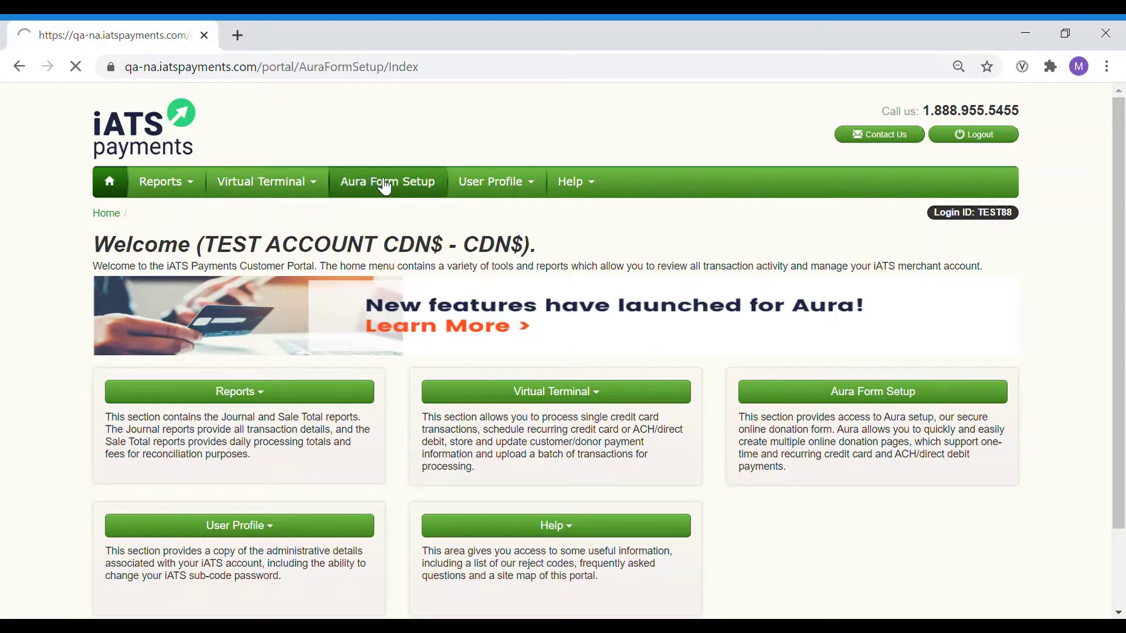
scroll(146, 301, down, 3)
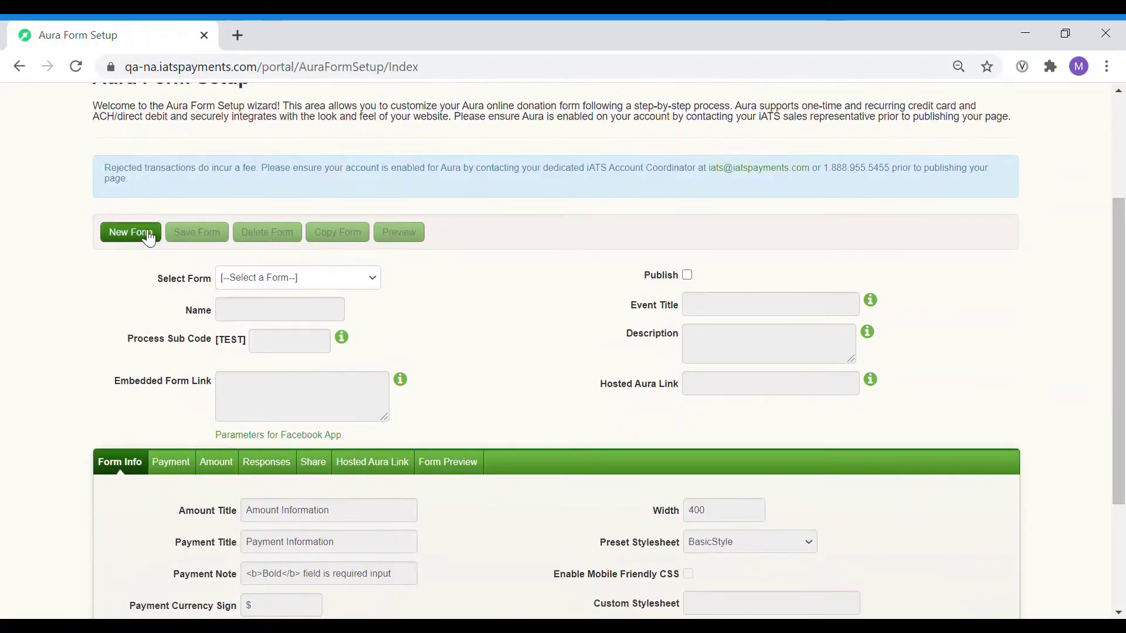
click(148, 231)
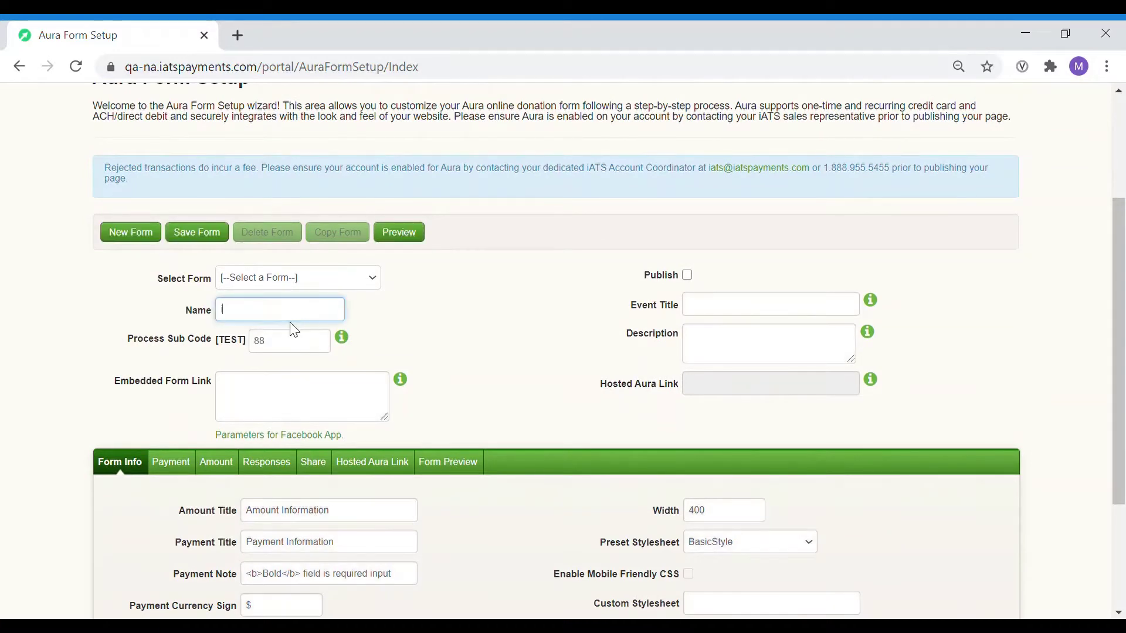
text(iATS Payments)
click(197, 232)
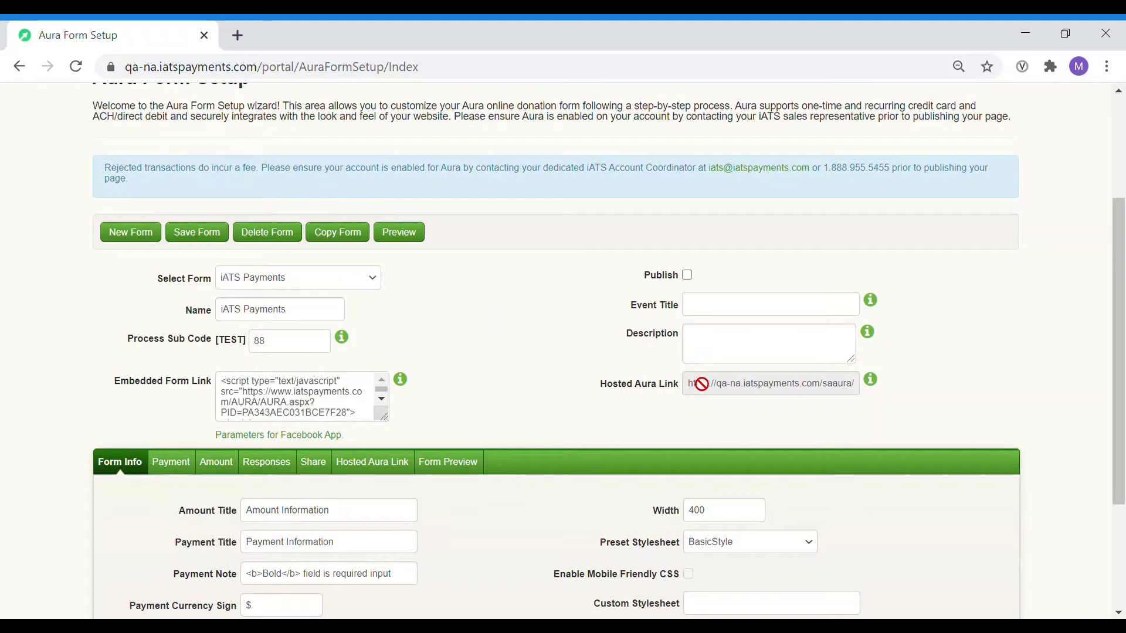
Copy the form's Hosted Aura Link and open it in a new browser tab.
drag(693, 384, 799, 395)
triple_click(799, 393)
key(ctrl+c)
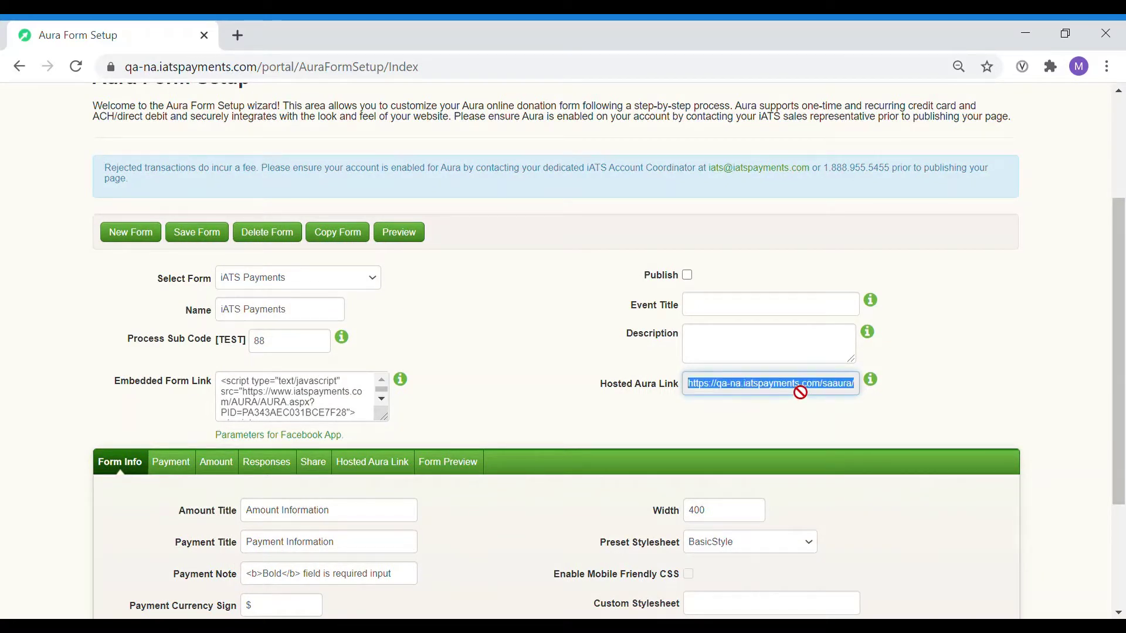
click(235, 36)
key(ctrl+v)
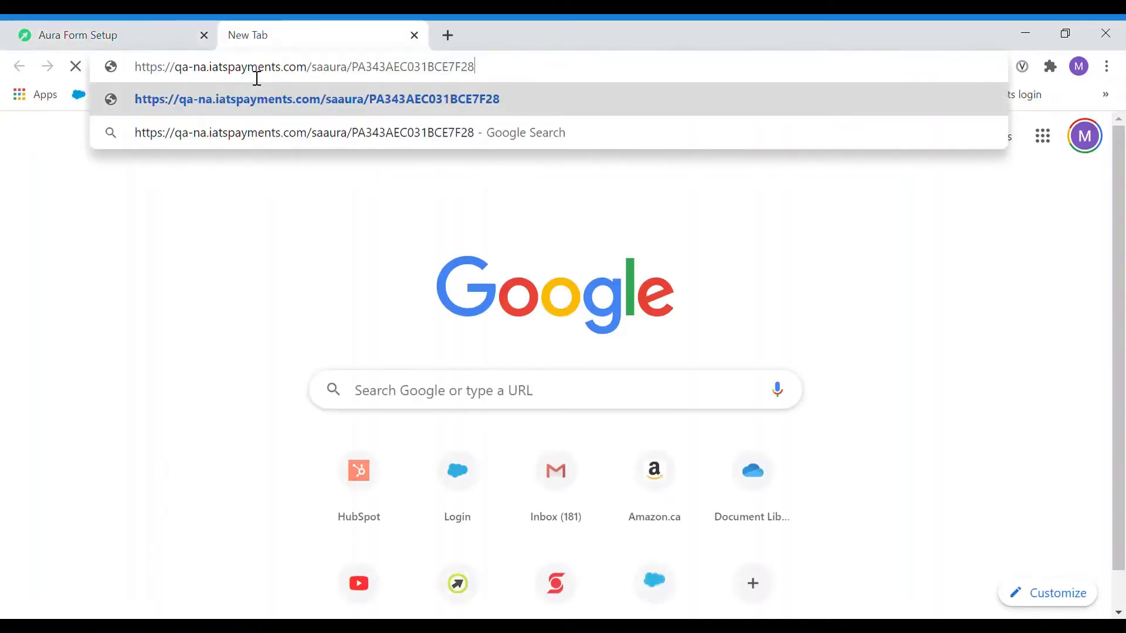
key(Return)
Return to the Aura form setup and highlight the script in the Embedded Form Link field.
click(178, 28)
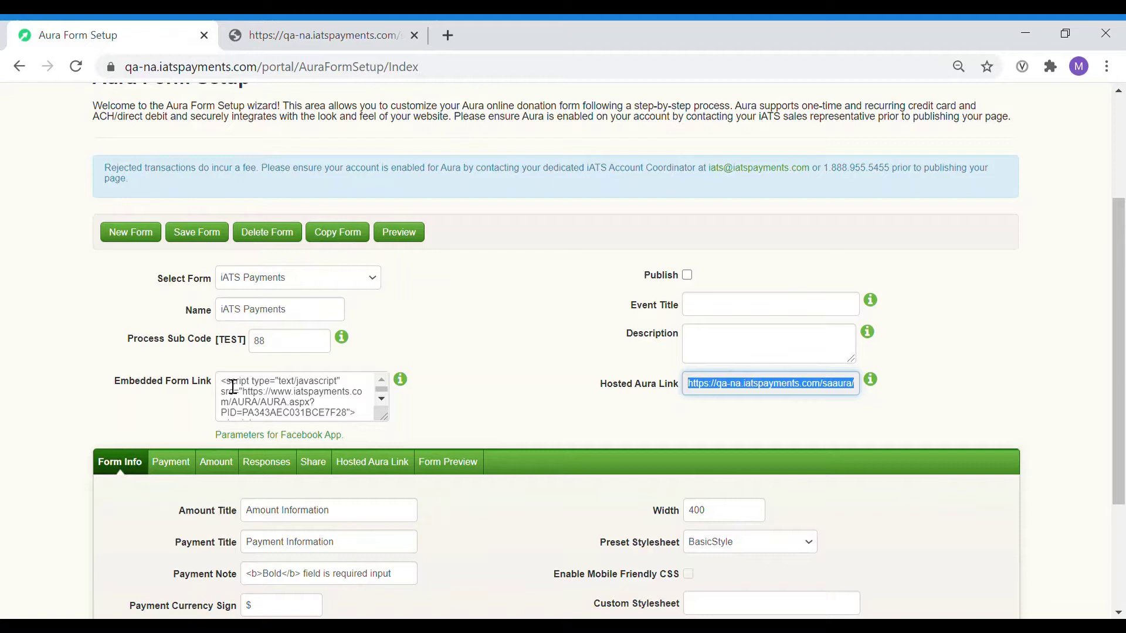
drag(230, 382, 315, 434)
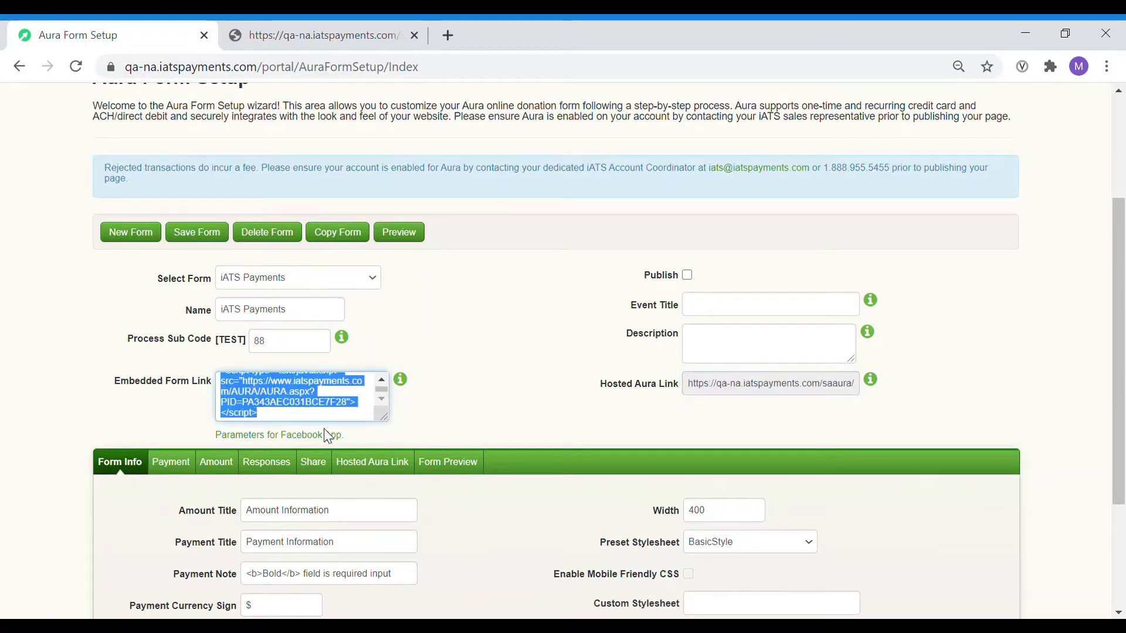
click(482, 376)
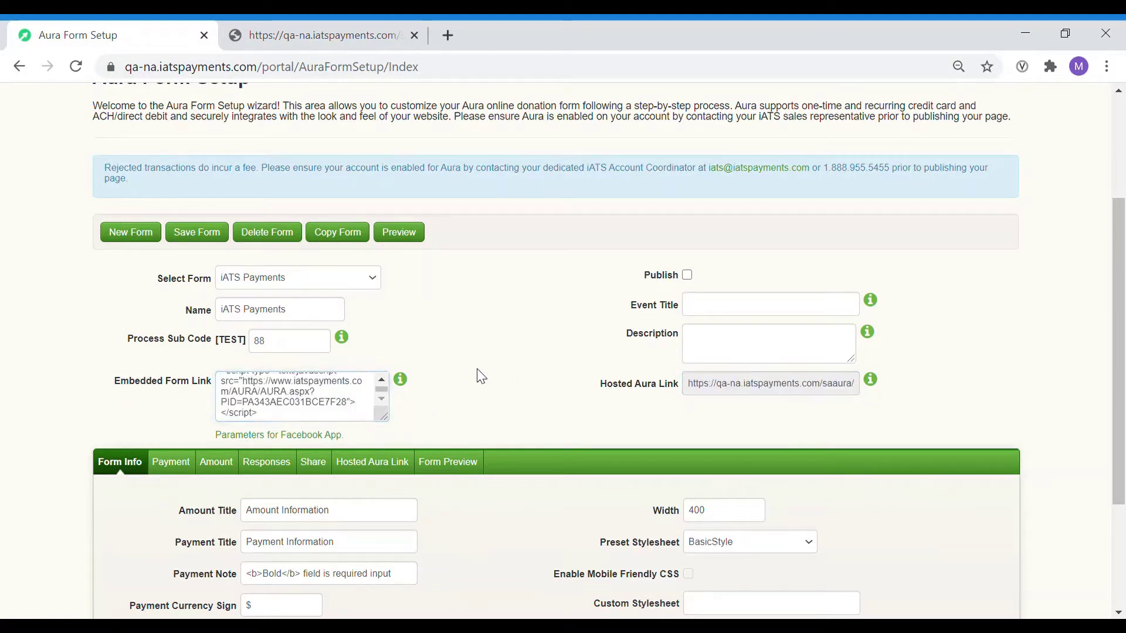
In the payment settings' donor details, make the Title field not required and not visible.
scroll(481, 376, down, 3)
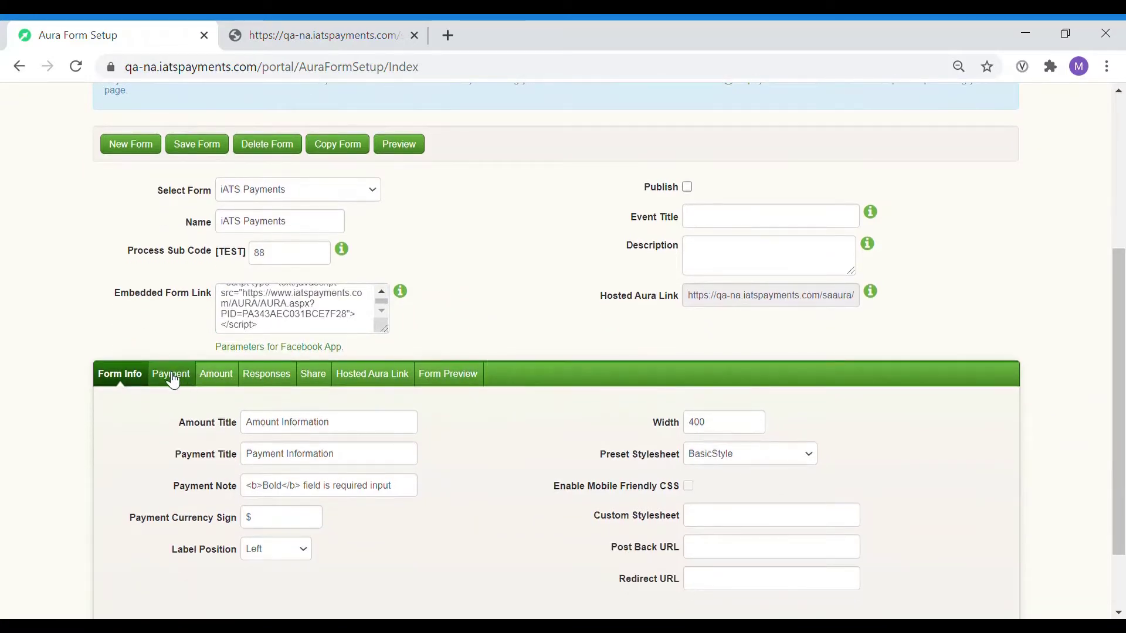
click(171, 377)
scroll(164, 410, down, 3)
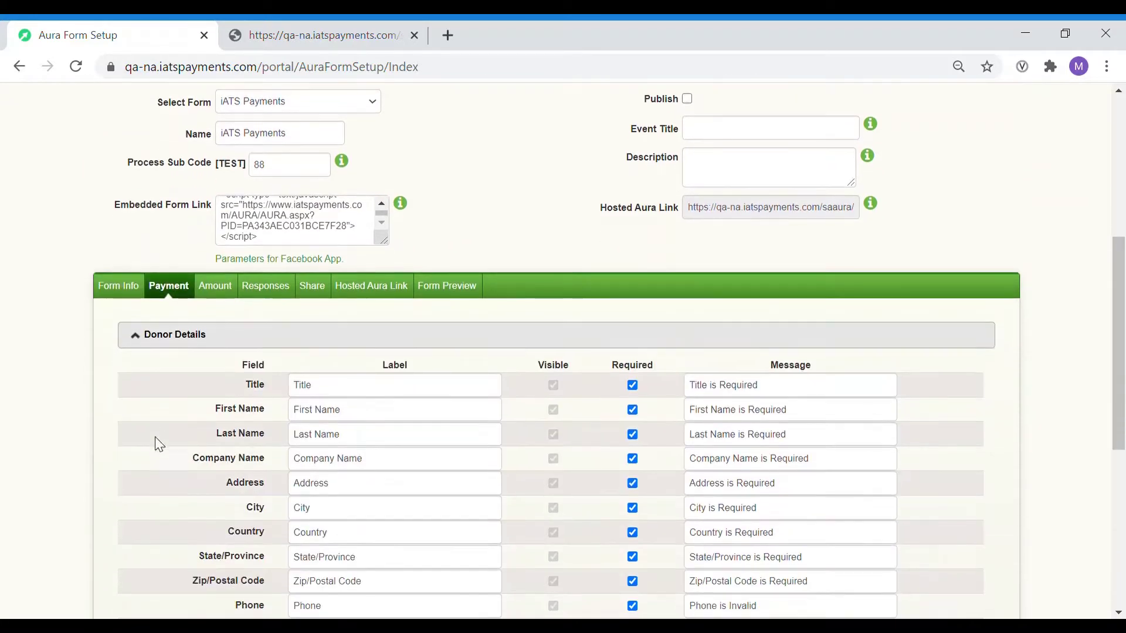
click(632, 386)
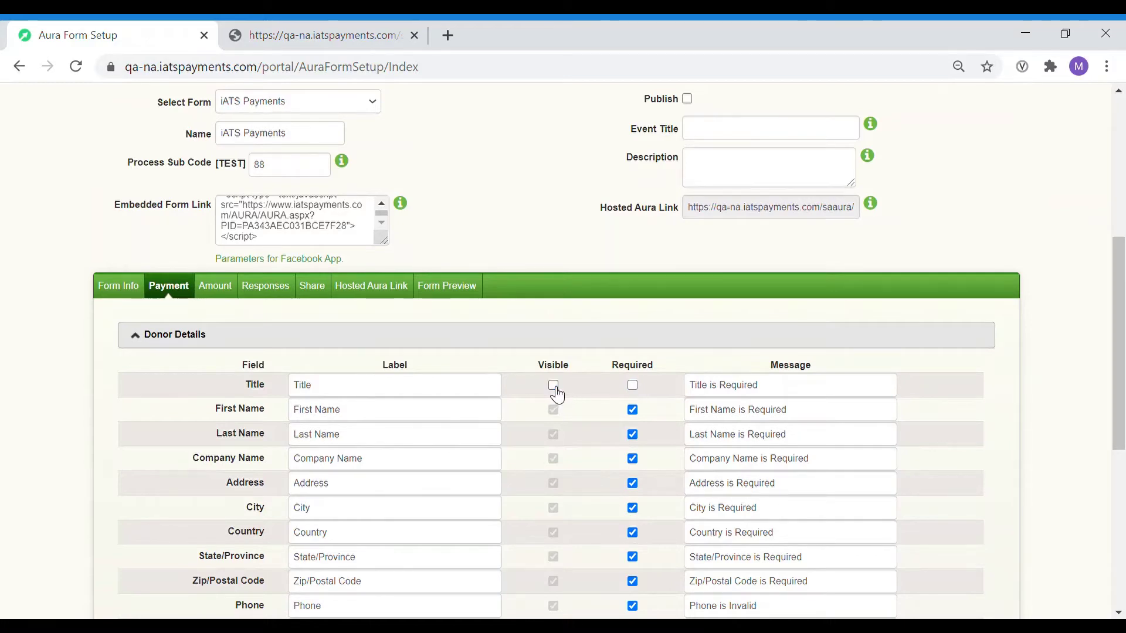
triple_click(349, 416)
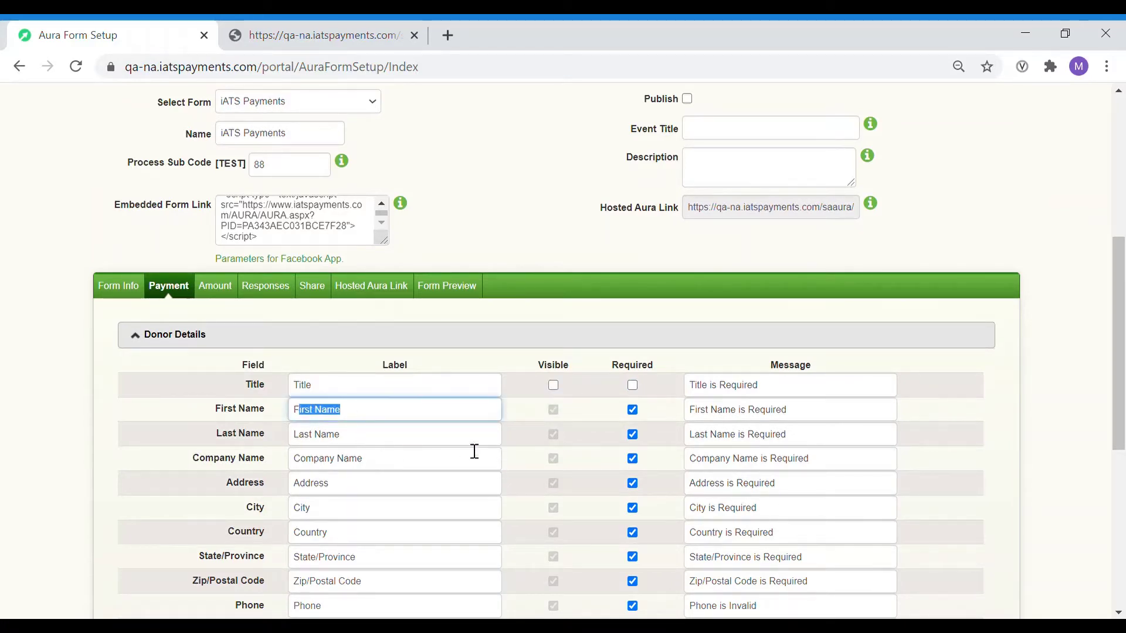
triple_click(399, 435)
click(610, 485)
Expand the Custom Questions section of the payment settings and review its items.
scroll(609, 484, down, 5)
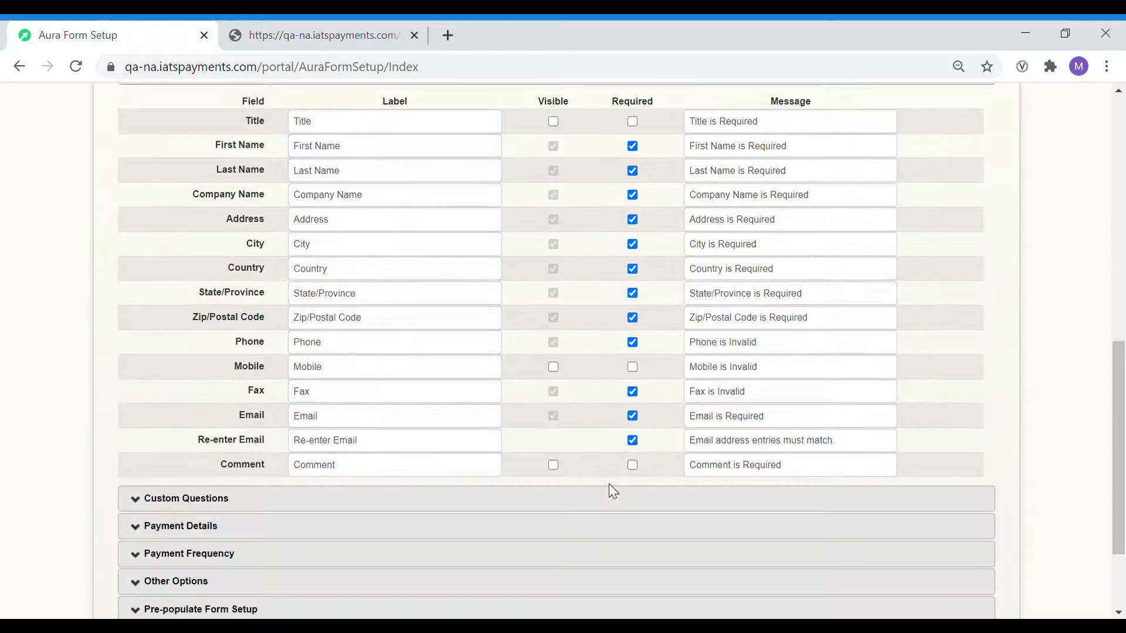
click(170, 498)
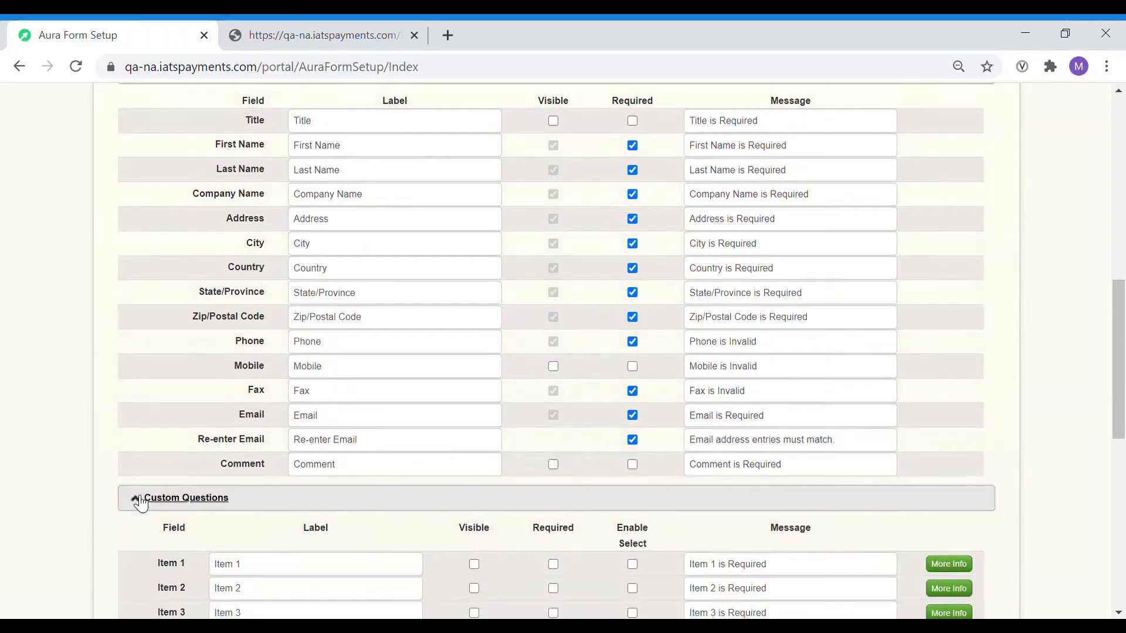
scroll(412, 525, down, 3)
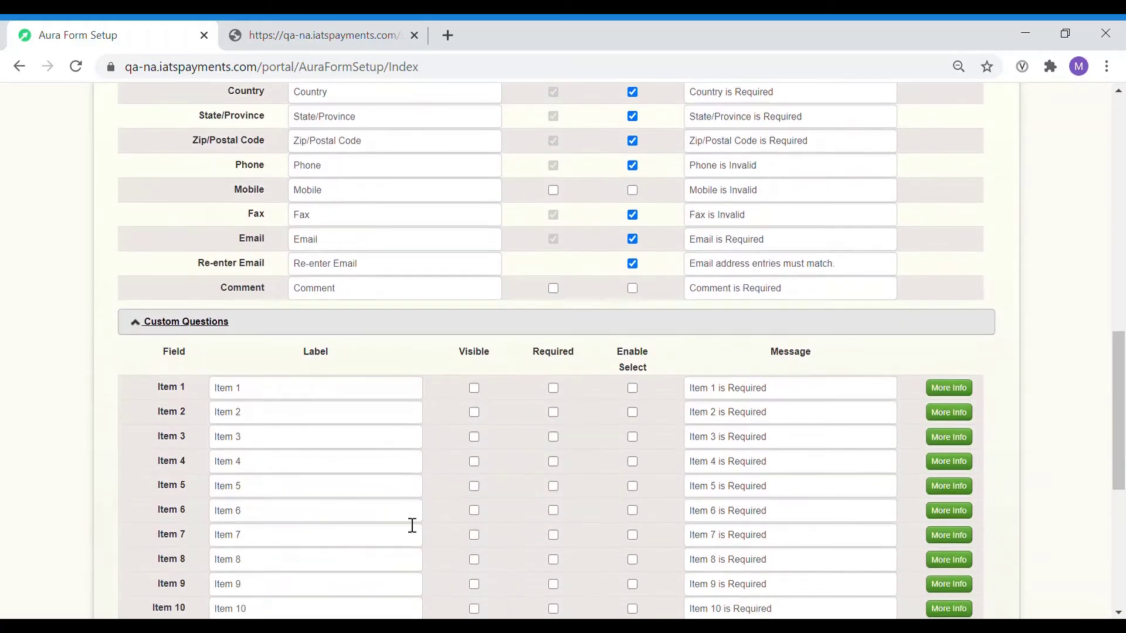
Make the Fax donor field not required and not visible, and save the form.
click(632, 216)
click(554, 216)
scroll(561, 238, up, 5)
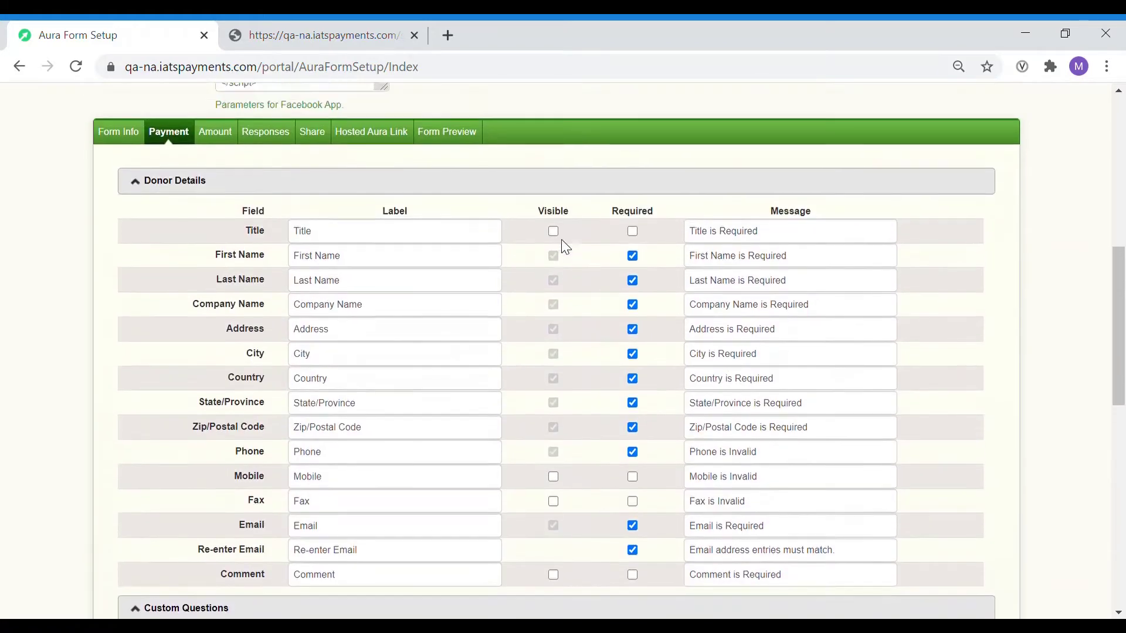
scroll(561, 239, up, 4)
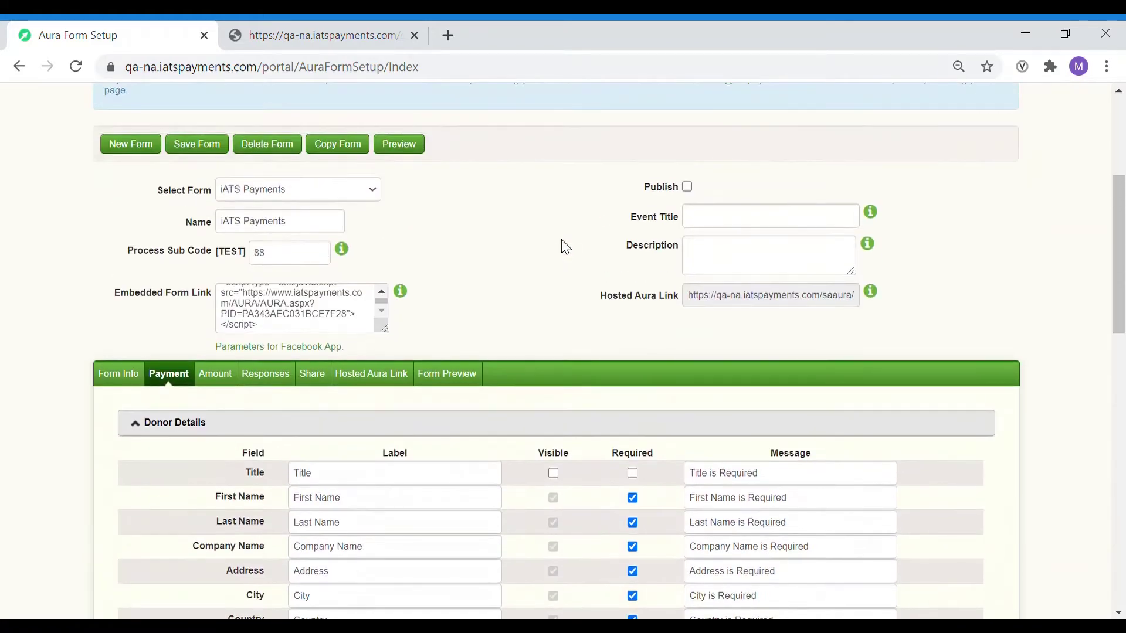
click(198, 151)
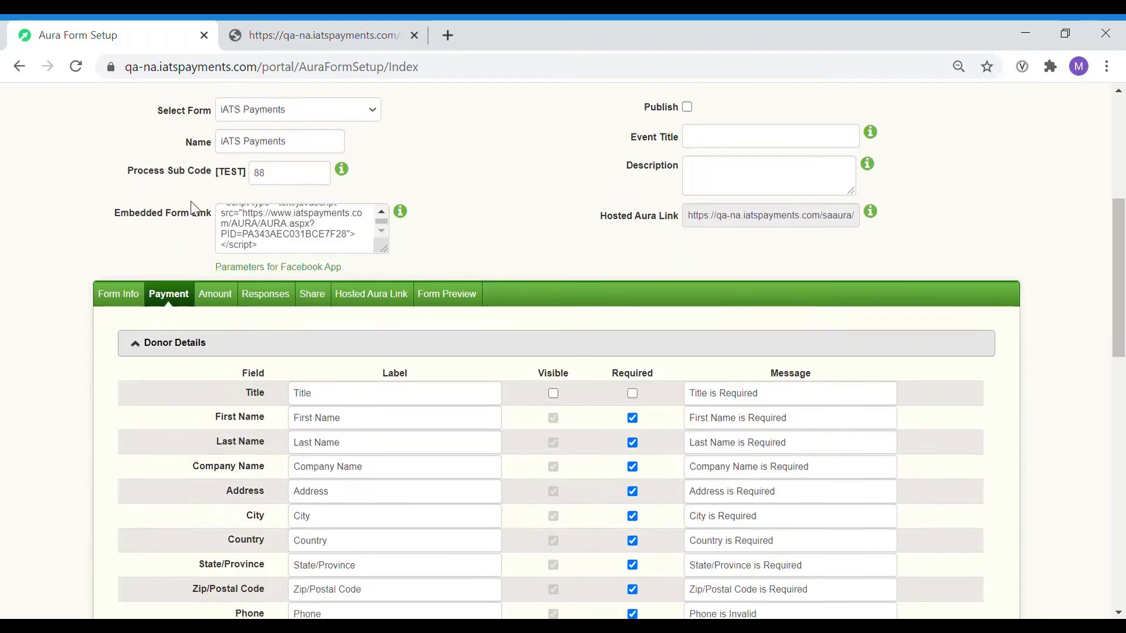
Set the donation amounts of Levels 1, 2 and 3 to 10, 50 and 100, and enable Levels 2 and 3.
click(215, 286)
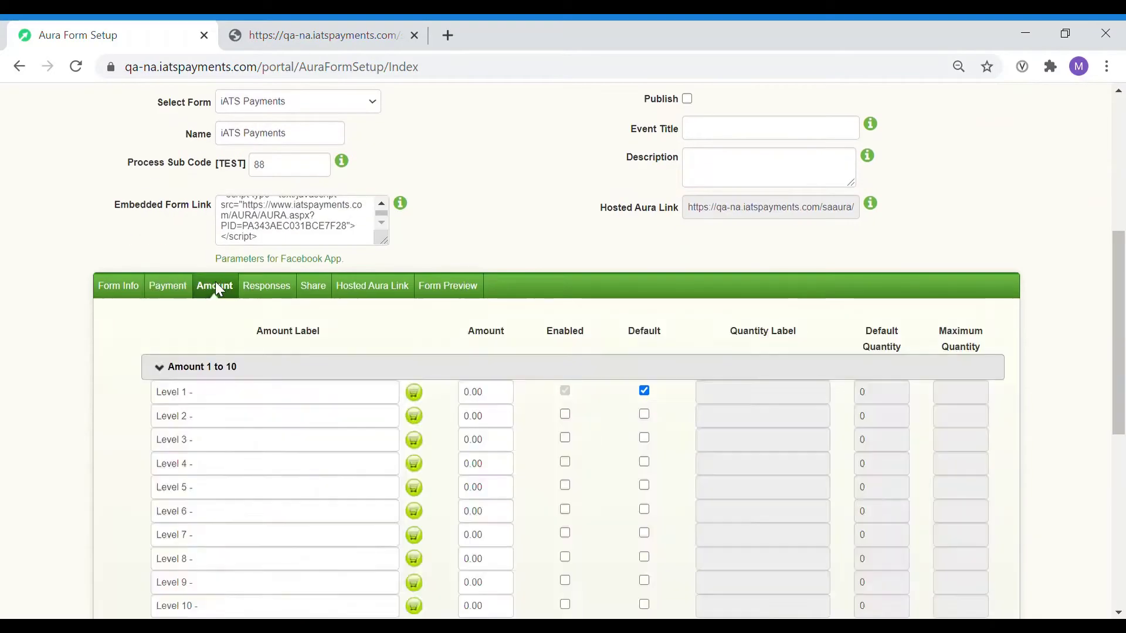
scroll(712, 402, down, 2)
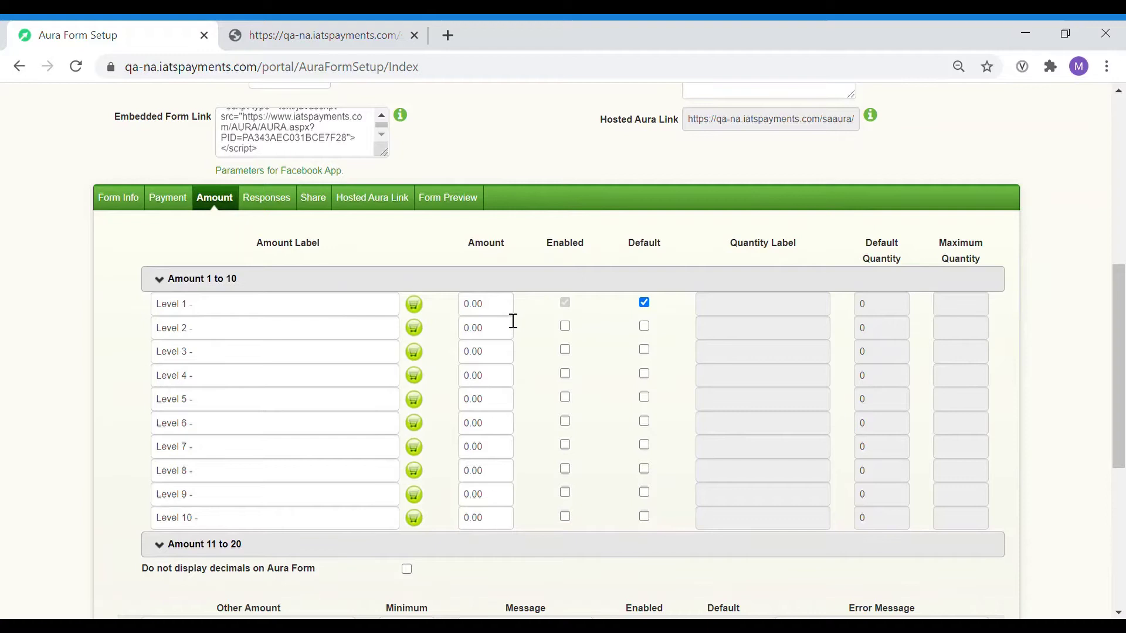
click(490, 306)
text(10)
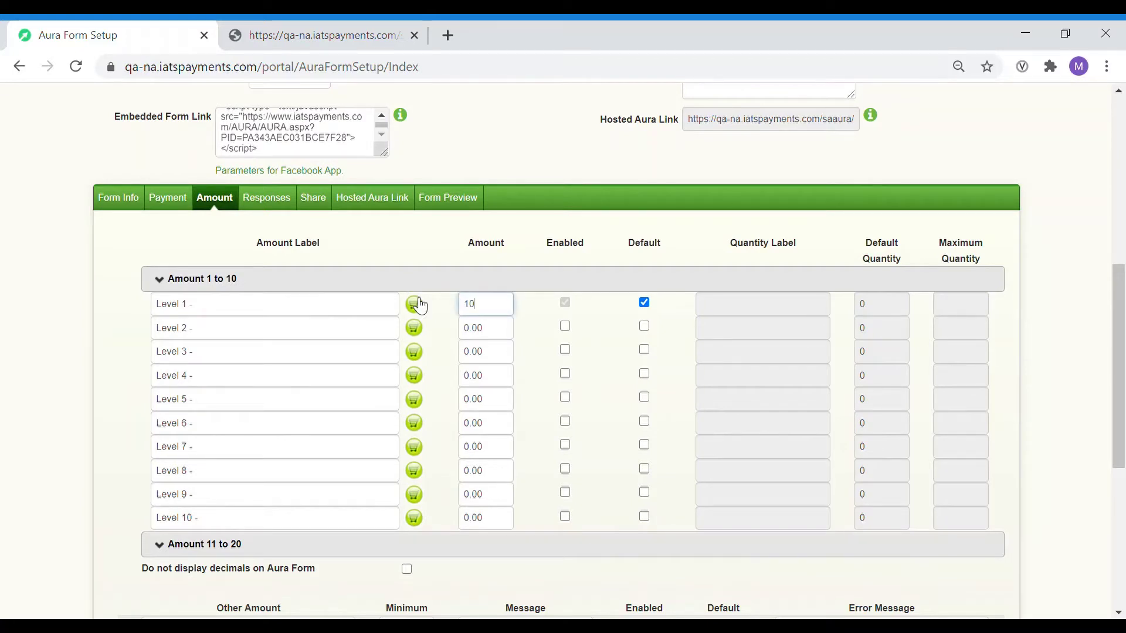
click(497, 333)
text(50)
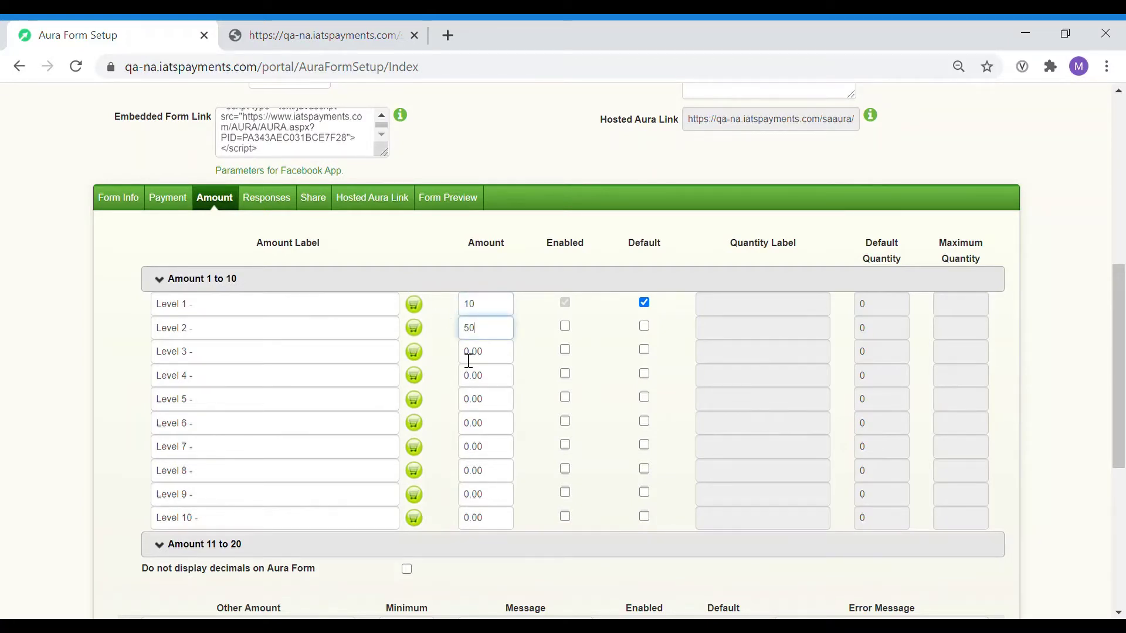
click(469, 357)
text(100)
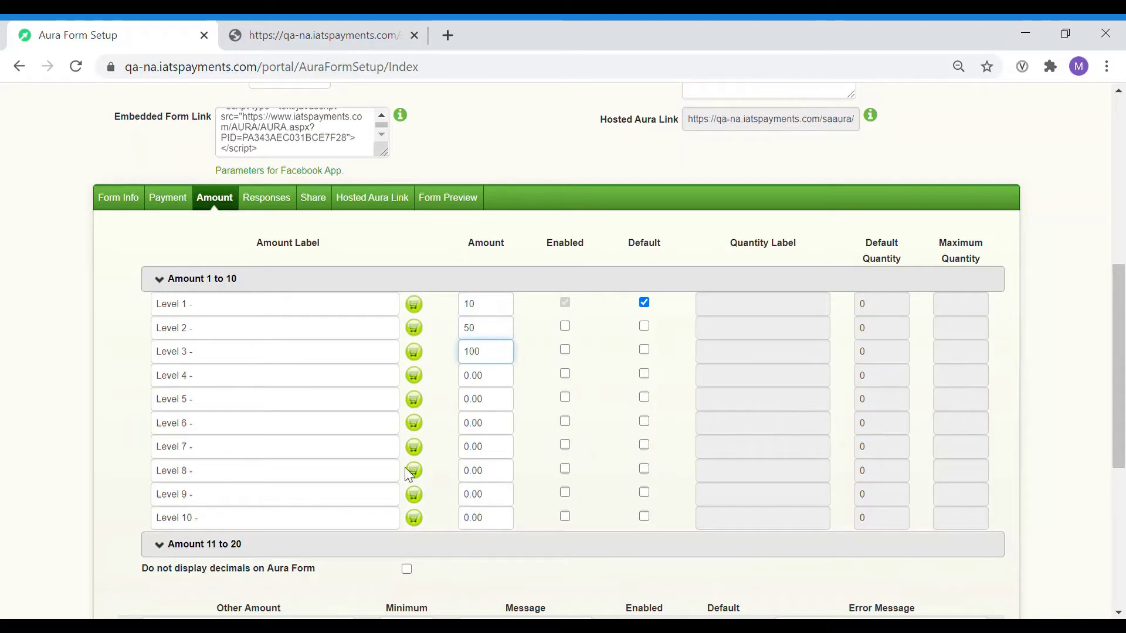
click(538, 483)
click(565, 327)
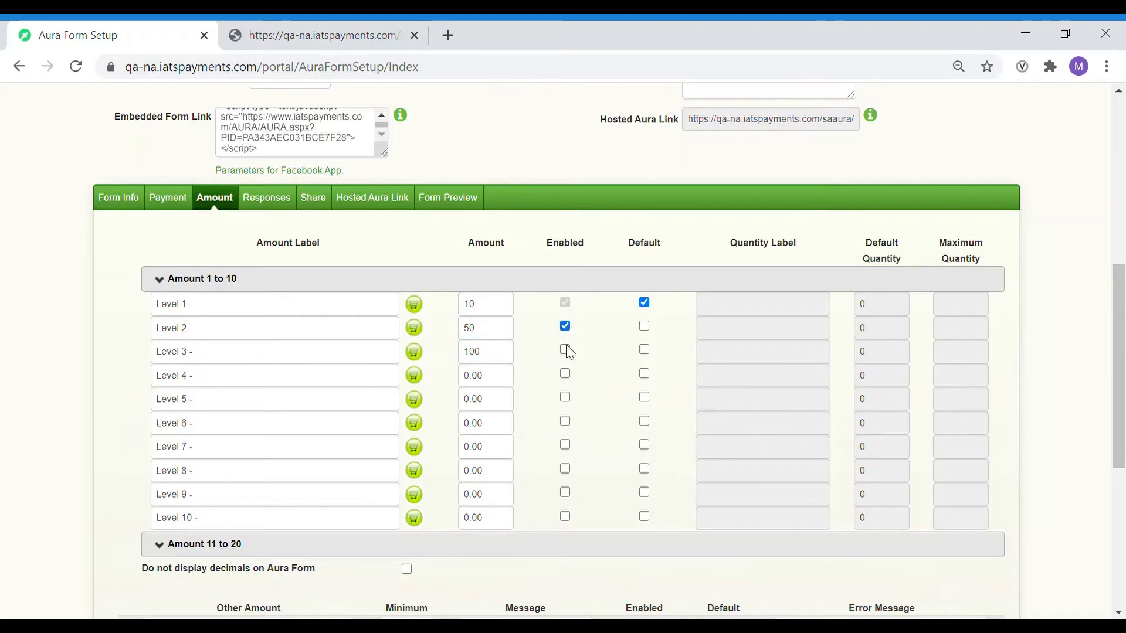
click(565, 350)
Enable the first Other amount option, turn off decimals on the Aura form, and save the form.
scroll(570, 355, down, 5)
click(644, 363)
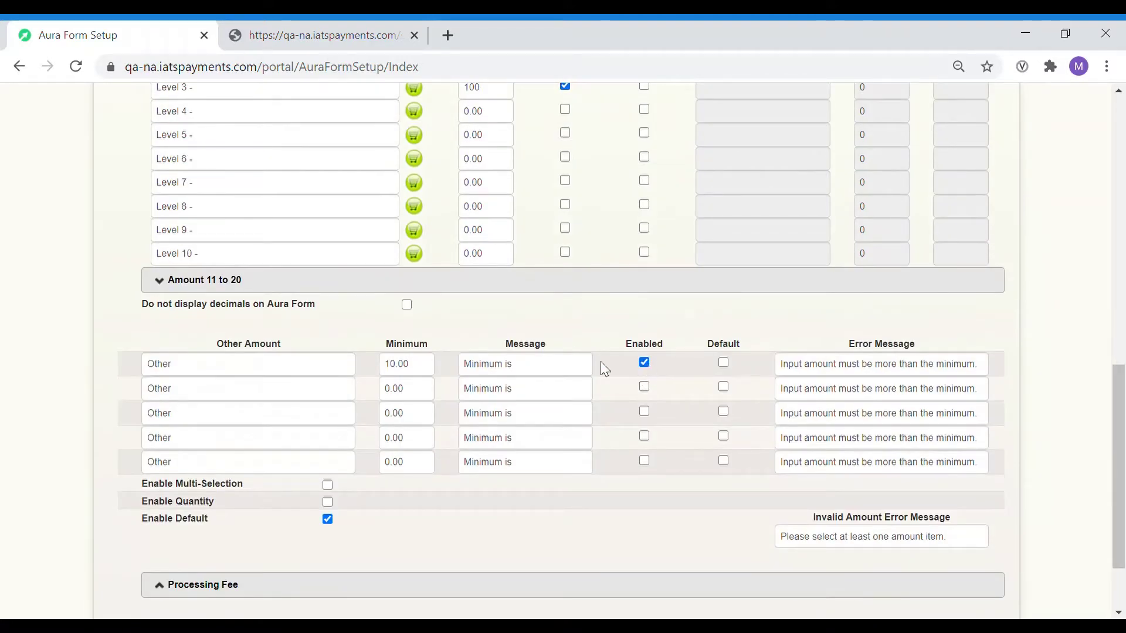
click(407, 305)
scroll(415, 309, up, 6)
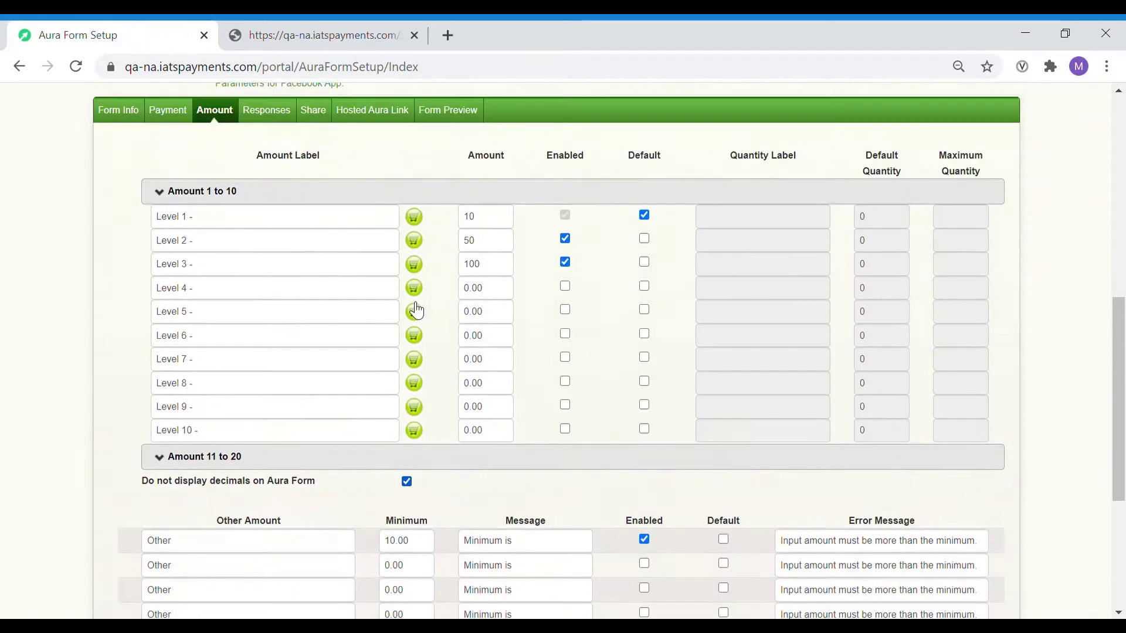
scroll(414, 307, up, 3)
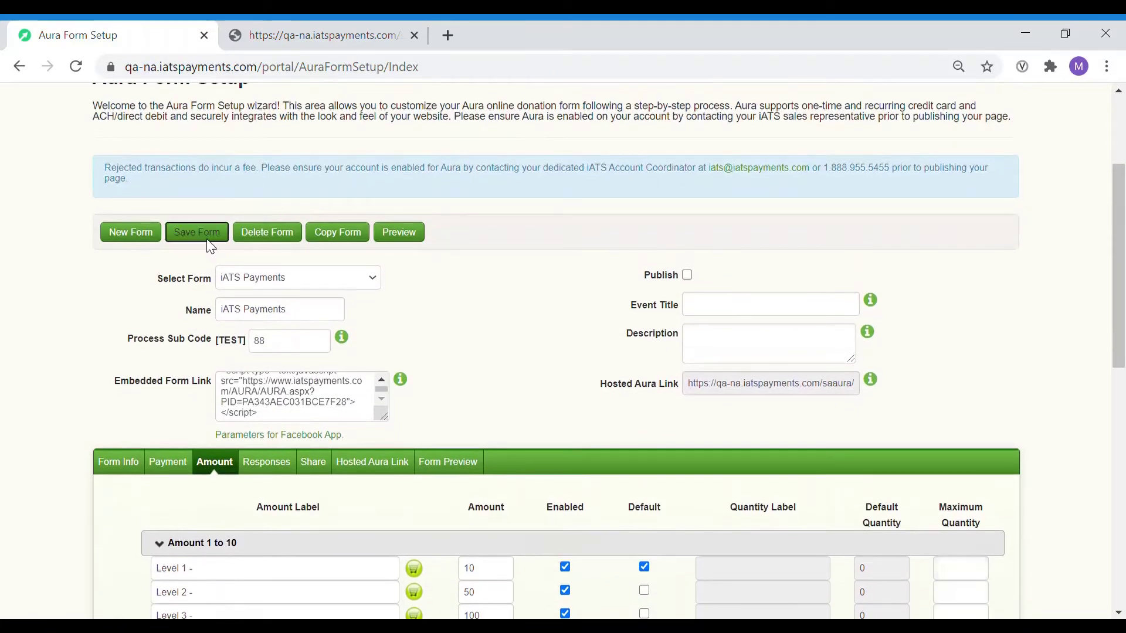
click(197, 231)
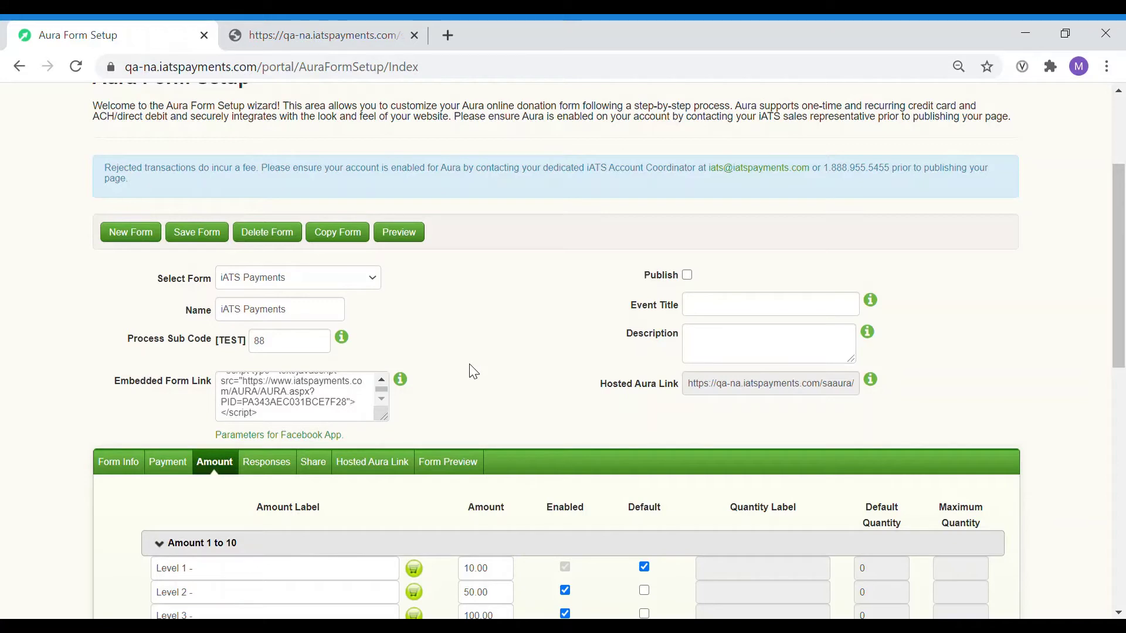
Set the form's preset stylesheet to Modern-Futuristic in the form info settings.
scroll(473, 372, down, 2)
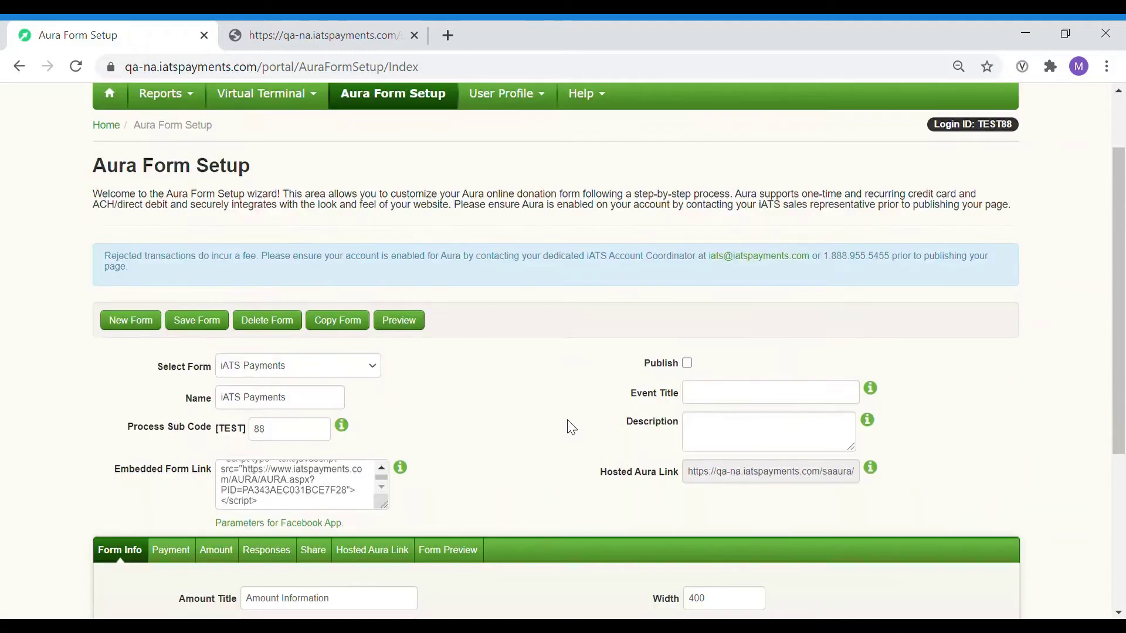
scroll(574, 428, down, 2)
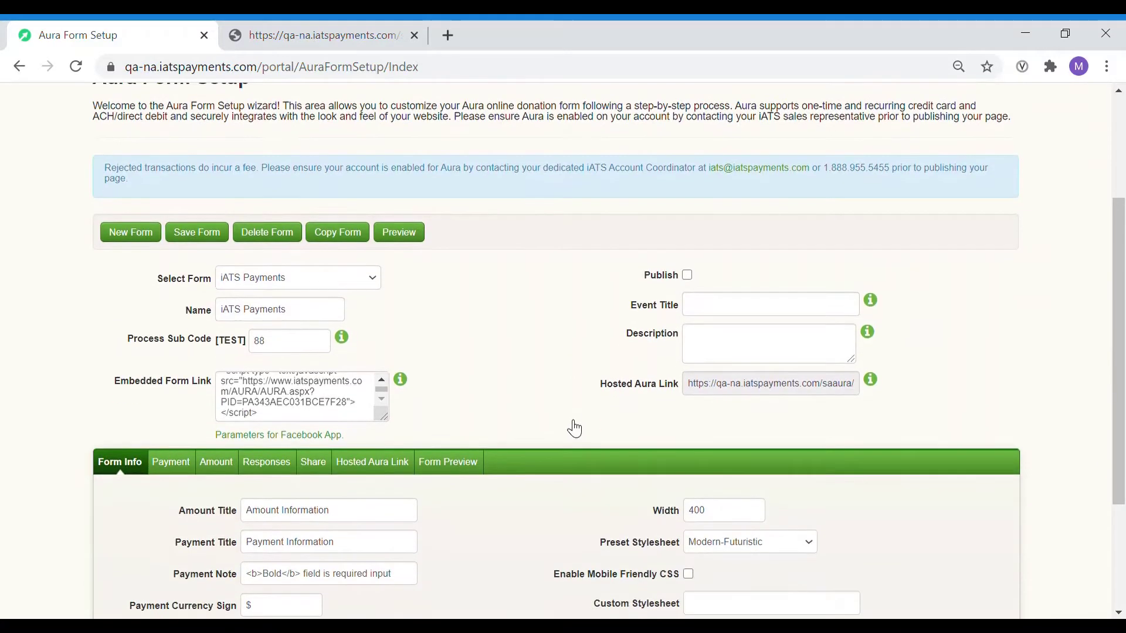
Preview the form and examine its donation amounts, donor fields and payment frequency options.
click(473, 467)
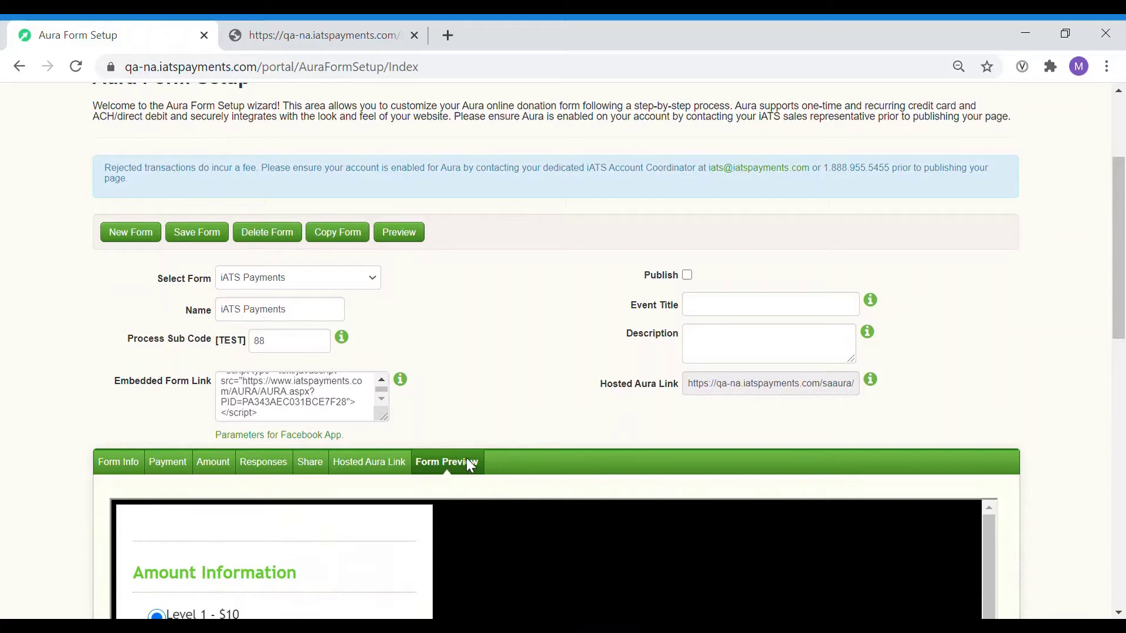
scroll(468, 454, down, 3)
scroll(487, 472, down, 6)
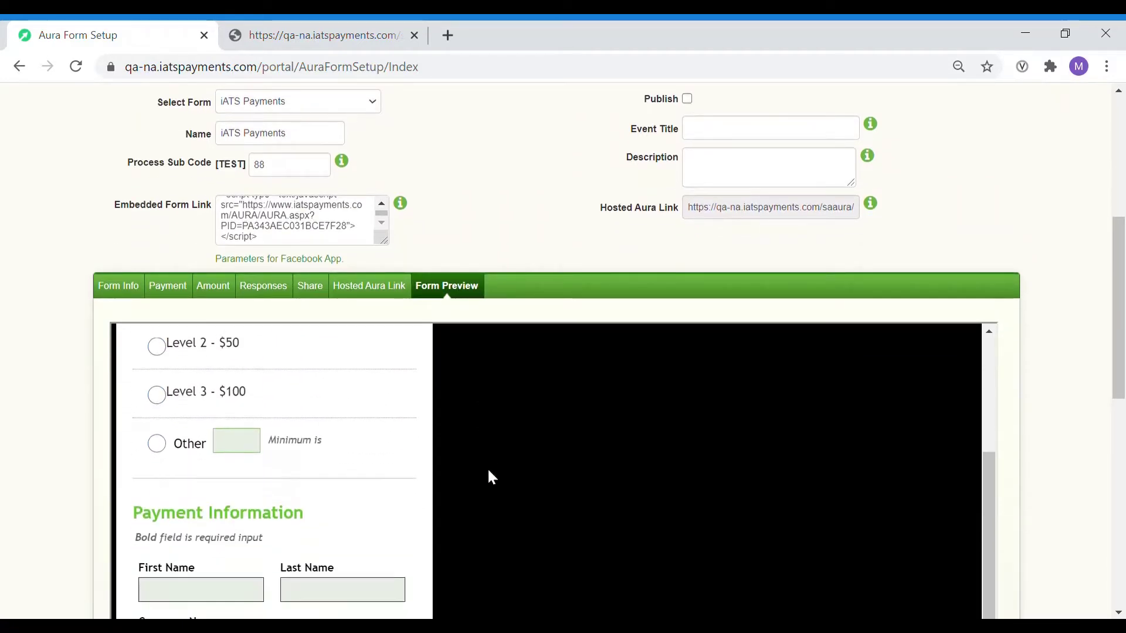
scroll(395, 479, down, 5)
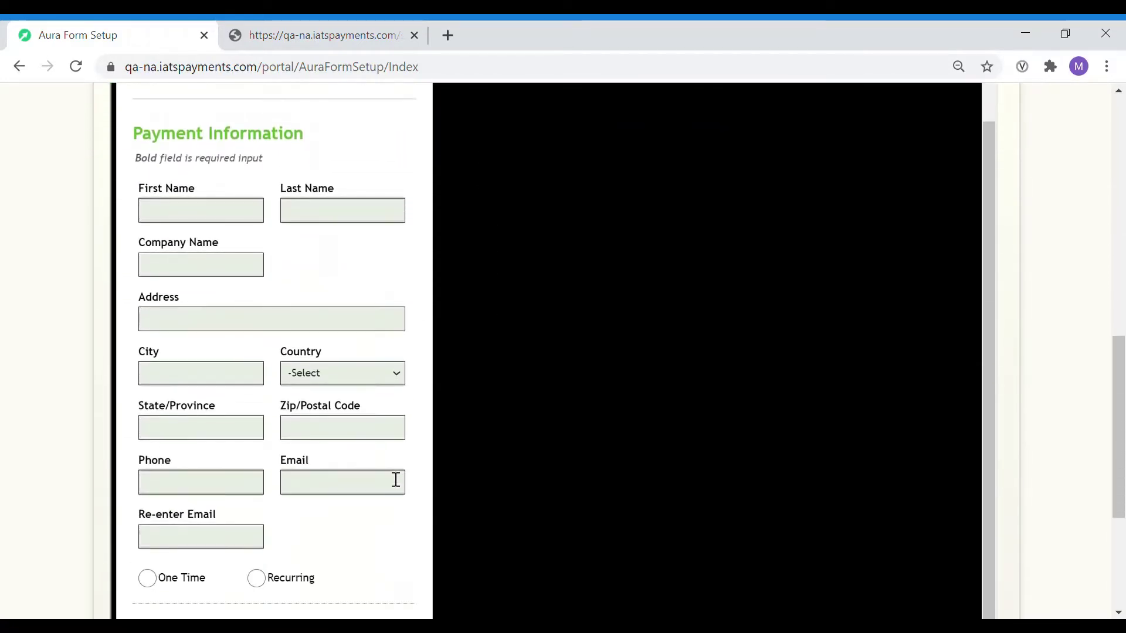
Set the page title of the hosted Aura link to iATS Donate Now.
scroll(390, 478, up, 3)
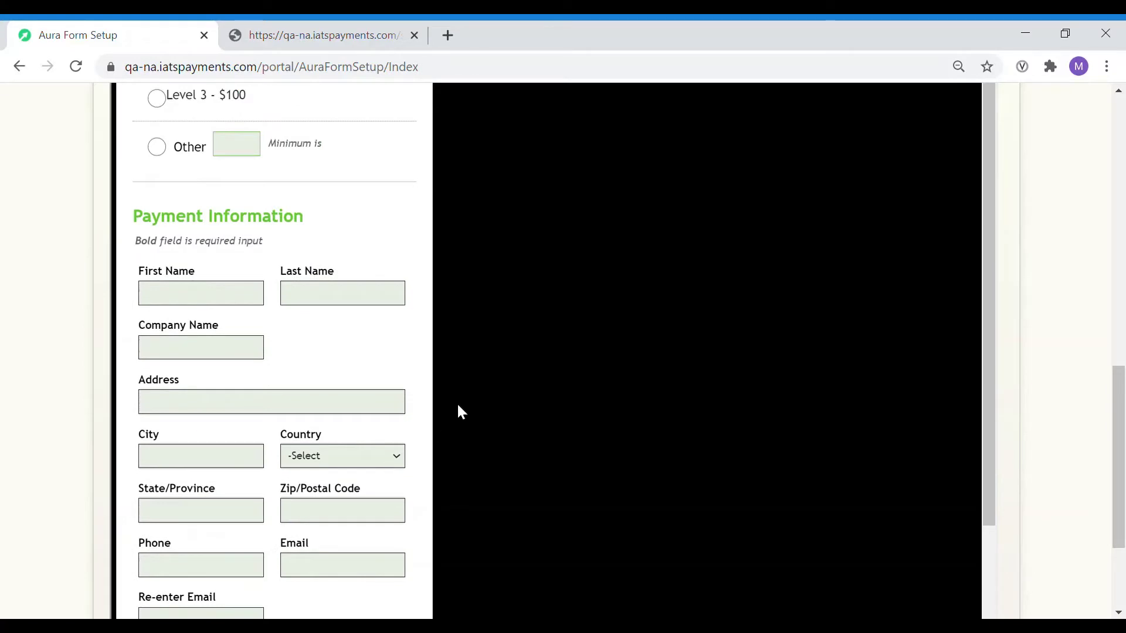
scroll(458, 406, up, 8)
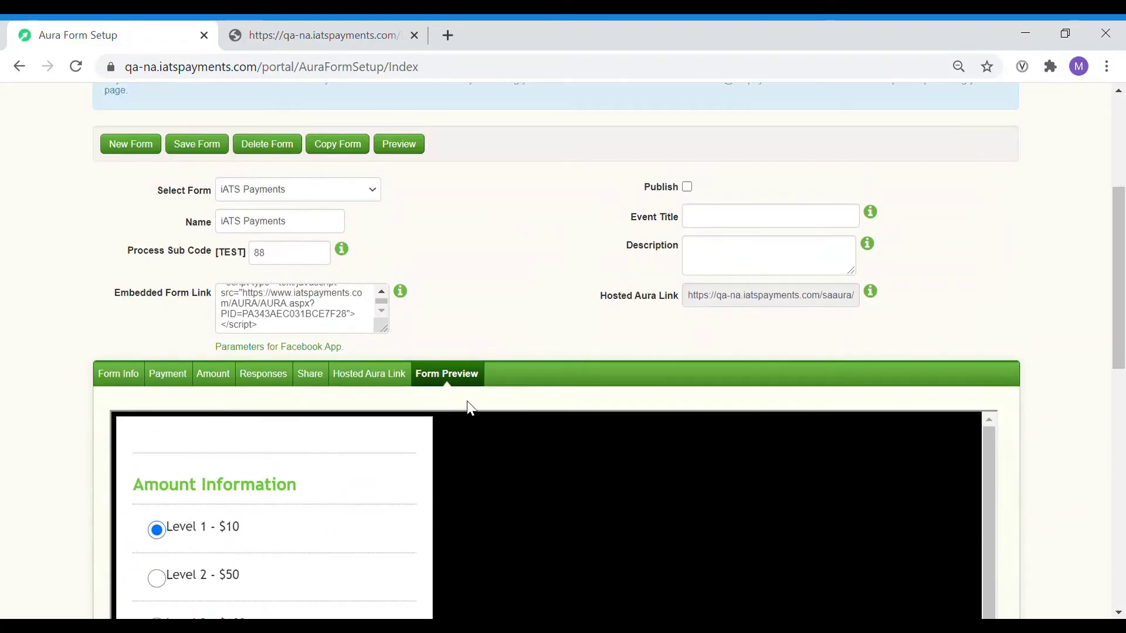
scroll(471, 408, up, 2)
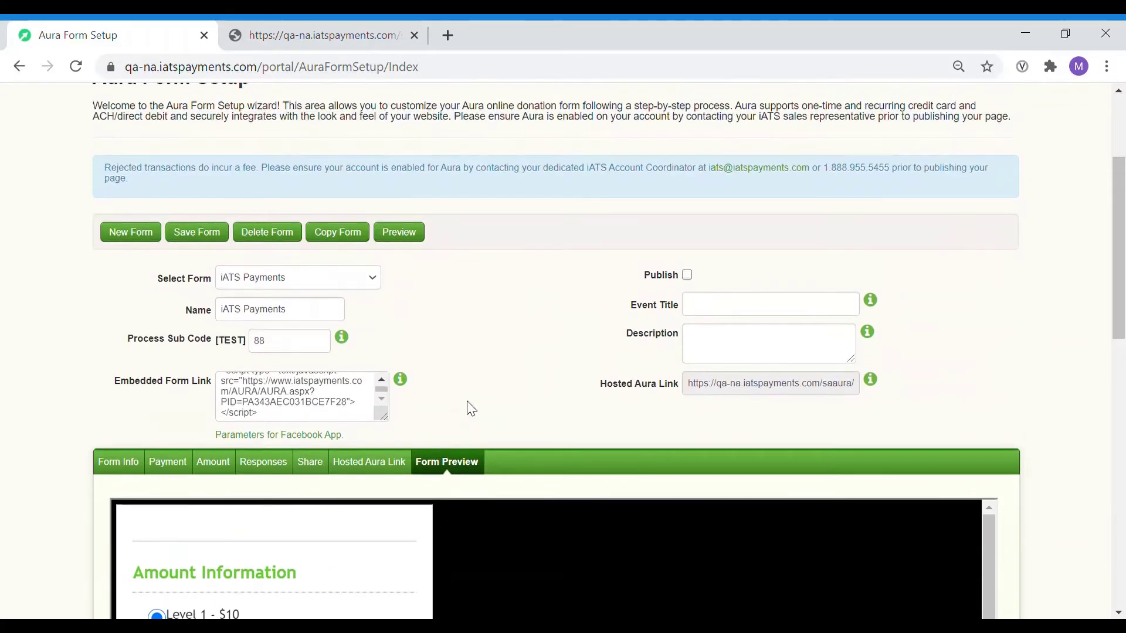
click(391, 461)
scroll(576, 367, down, 3)
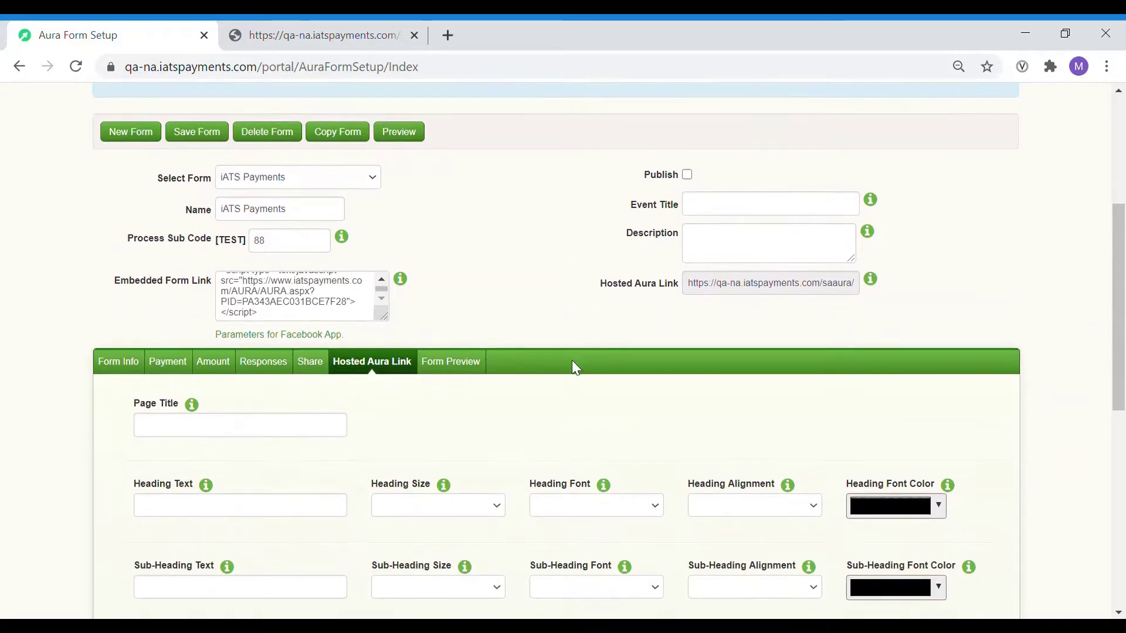
click(304, 350)
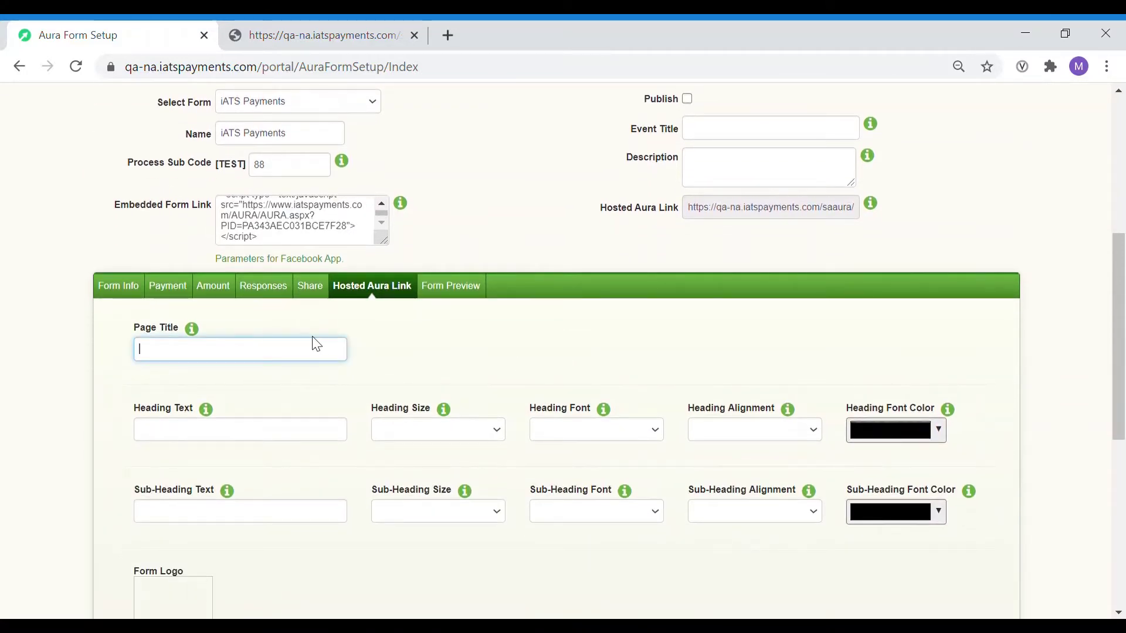
text(iATD)
key(BackSpace)
text(S)
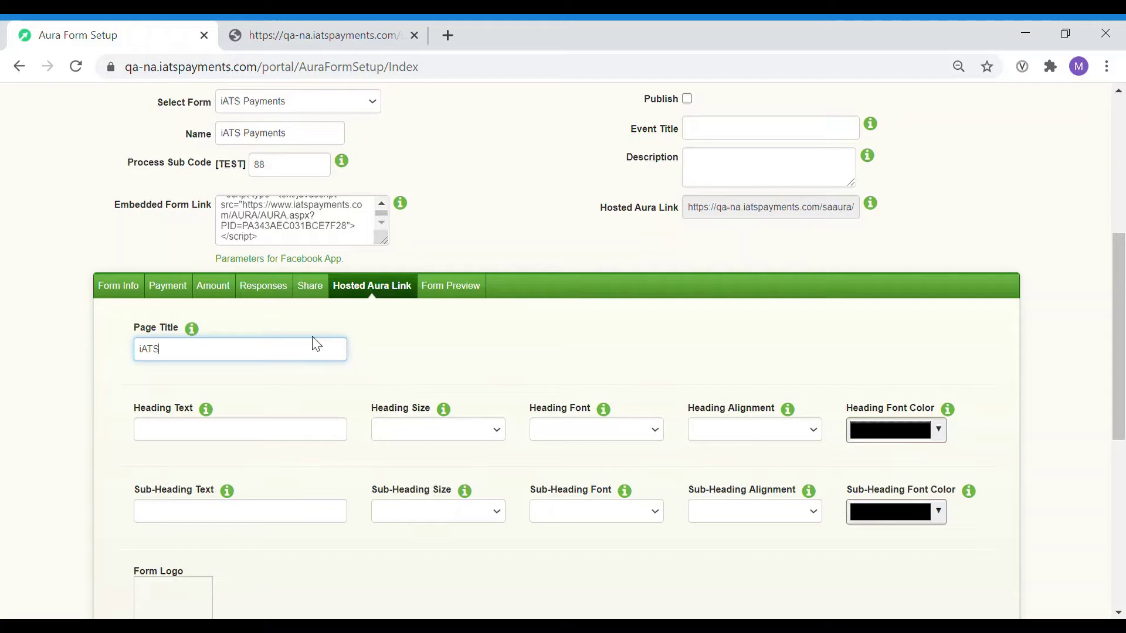
text( Donate Now)
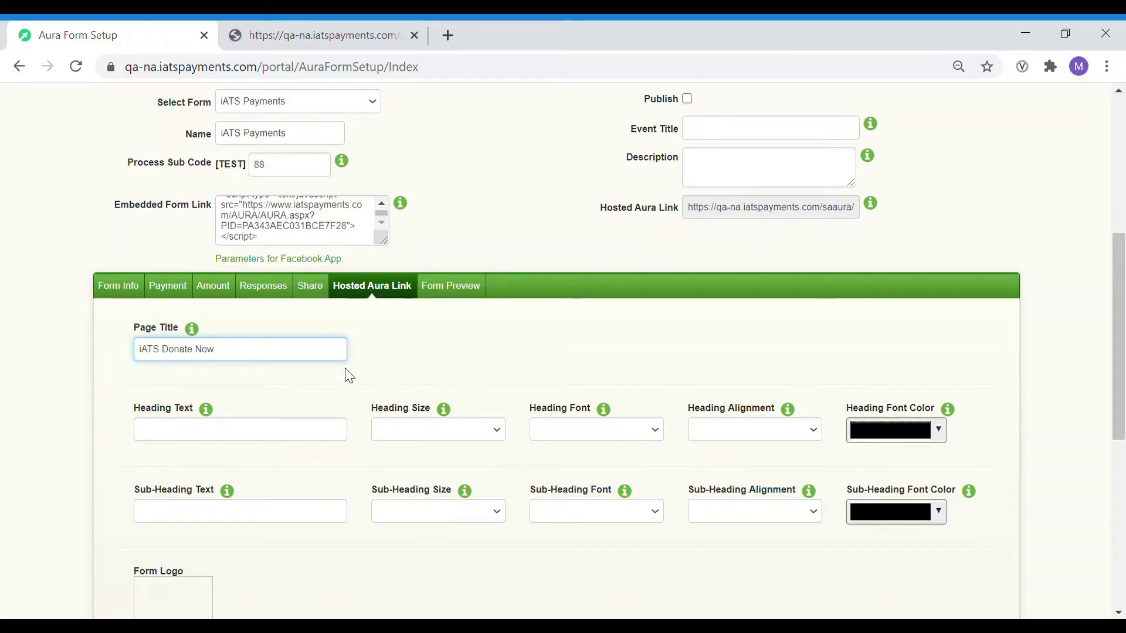
click(347, 374)
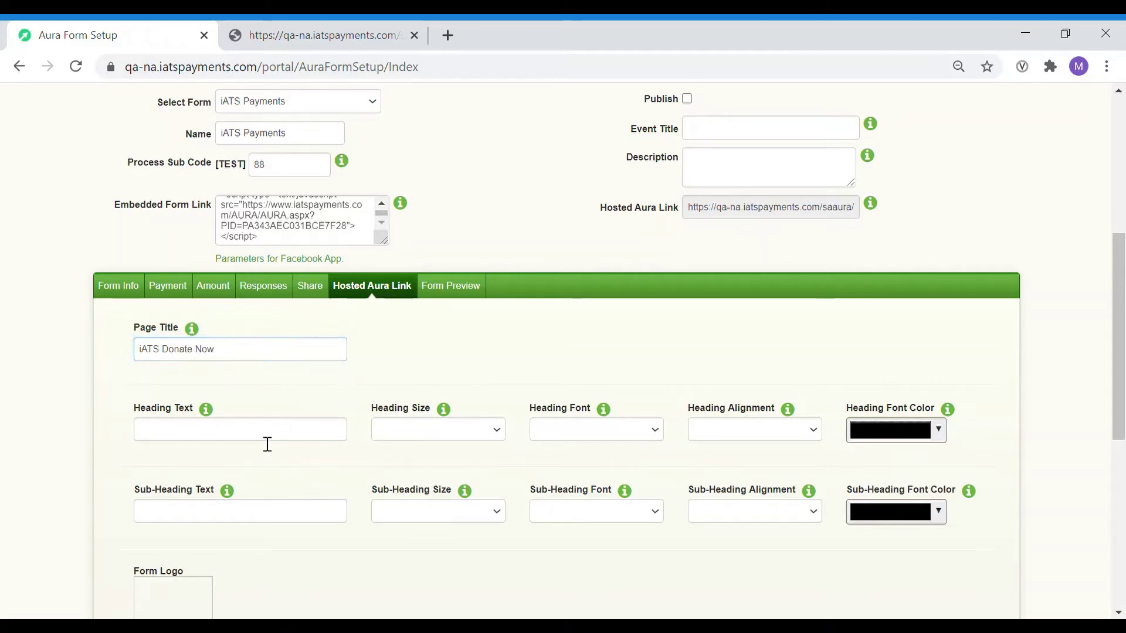
Set the heading text to DONATE NOW with size Large, font Arial Black and alignment Center.
click(262, 443)
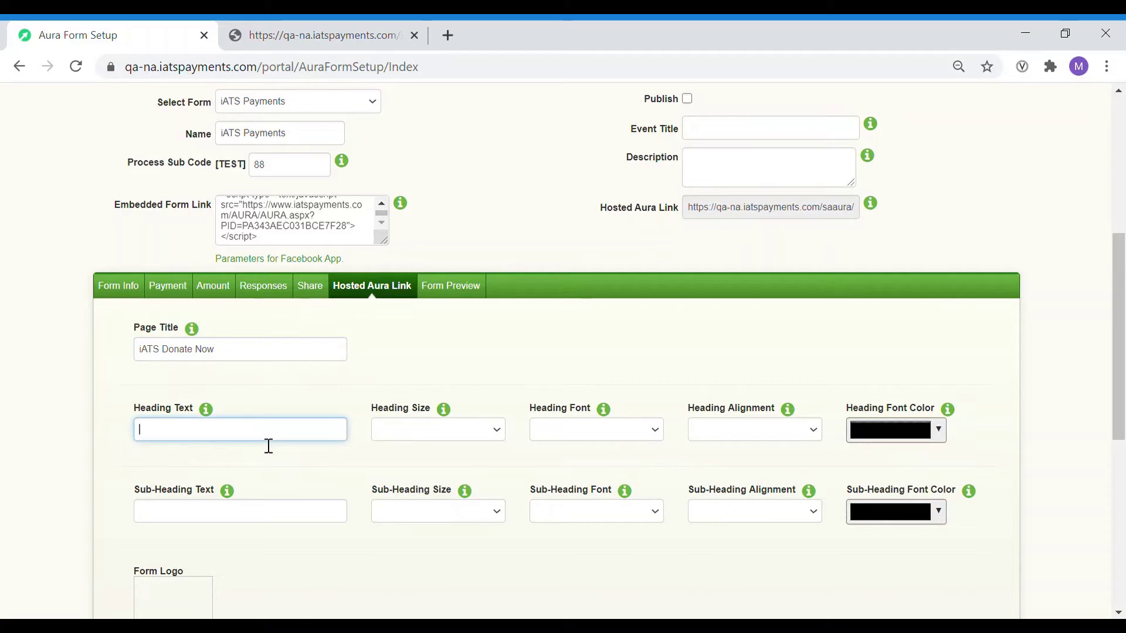
text(DONATE NOW)
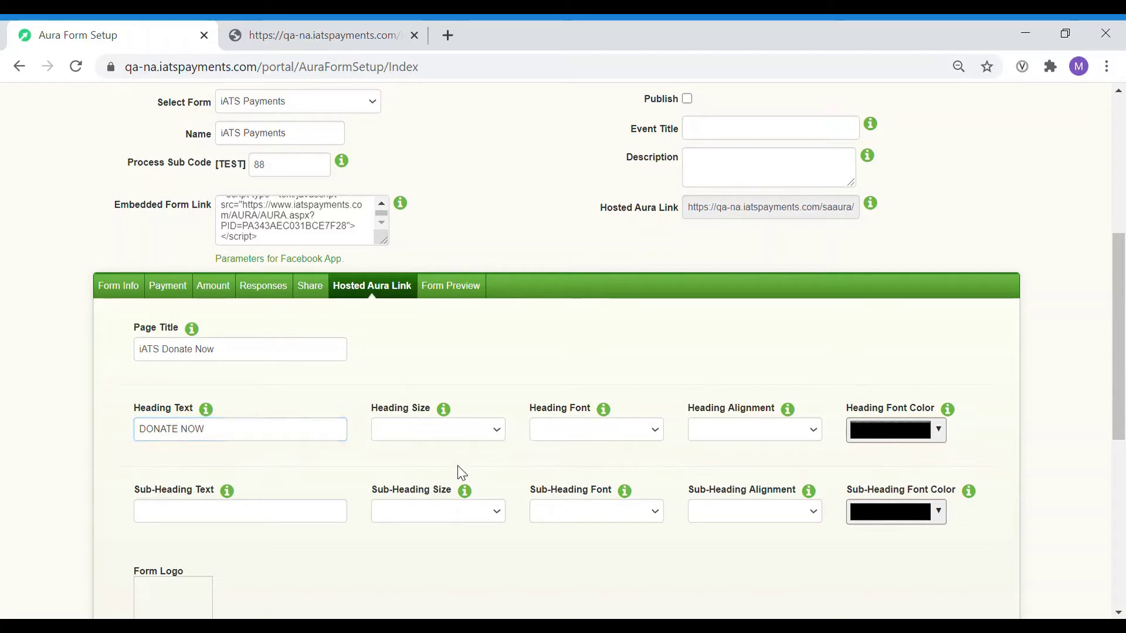
key(Tab)
key(l)
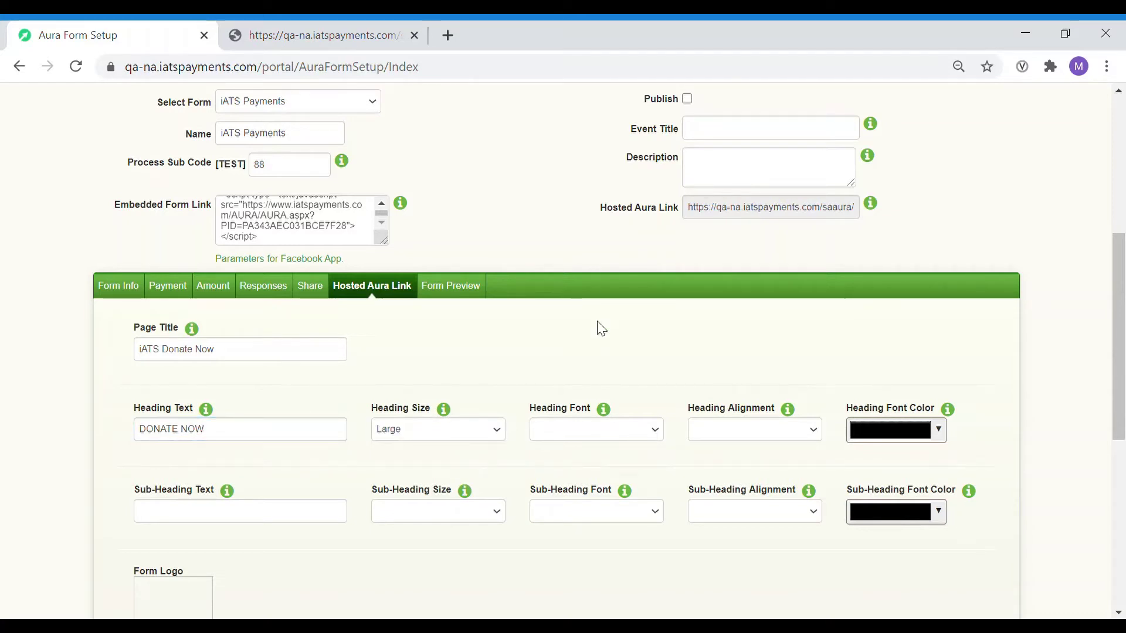
key(Tab)
key(a)
click(768, 445)
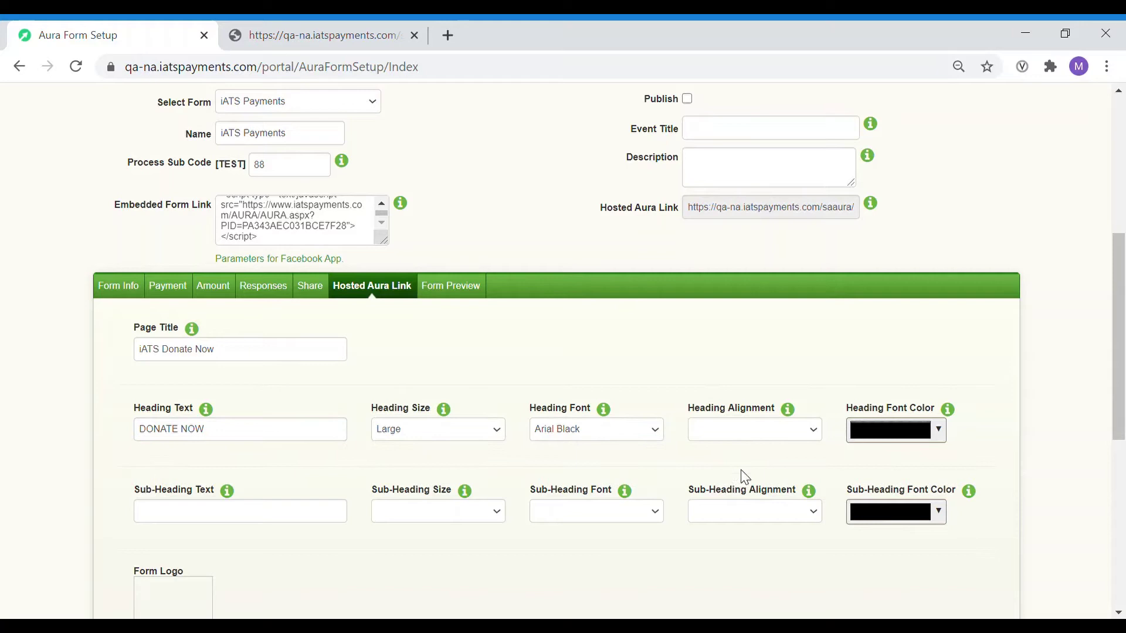
key(Tab)
key(c)
Set the heading font color to green #6aa84f and save the form.
click(855, 432)
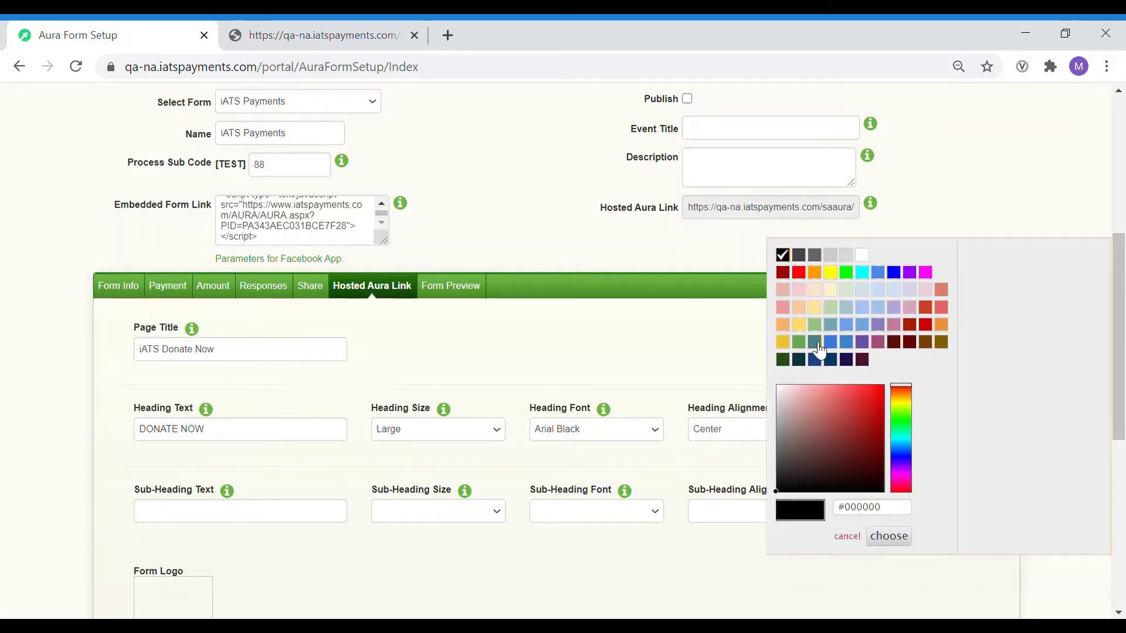
click(799, 342)
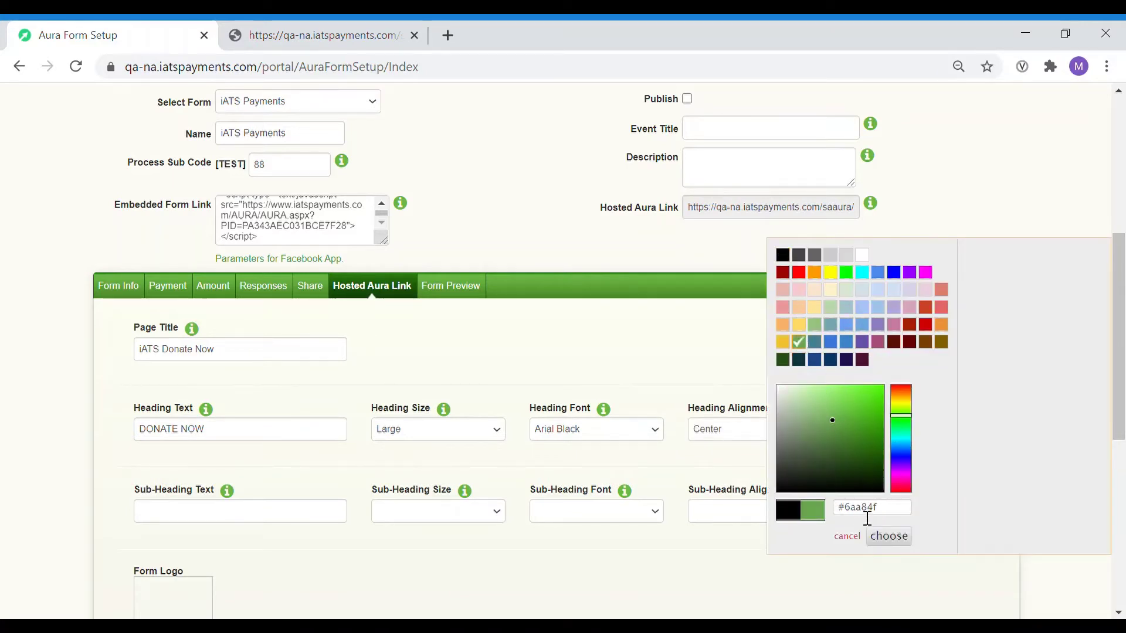
click(892, 535)
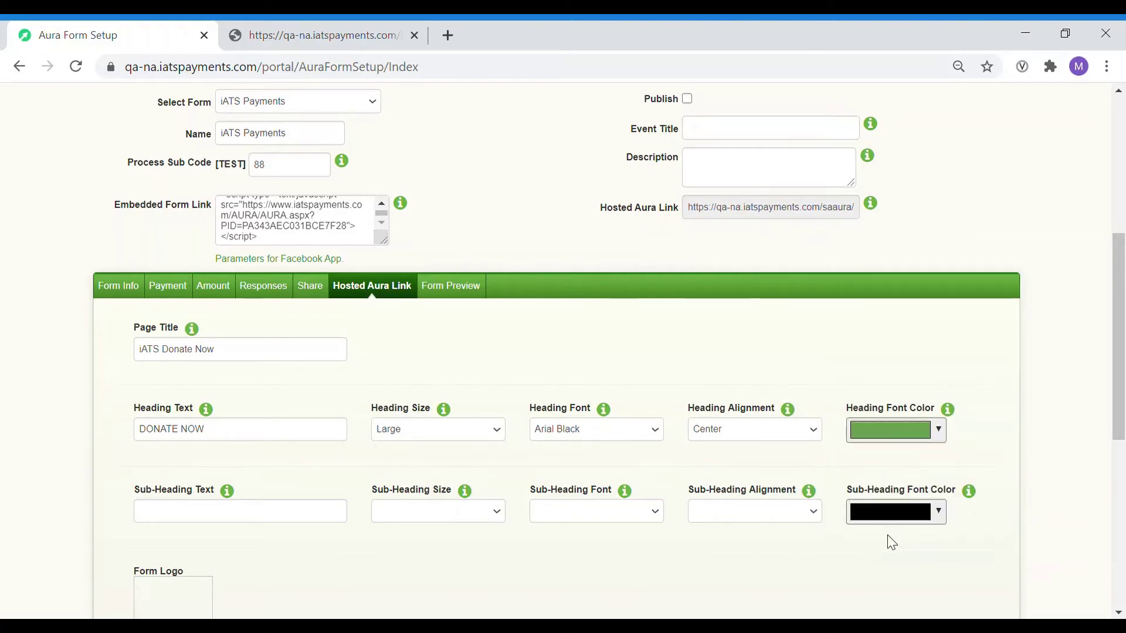
scroll(670, 354, up, 2)
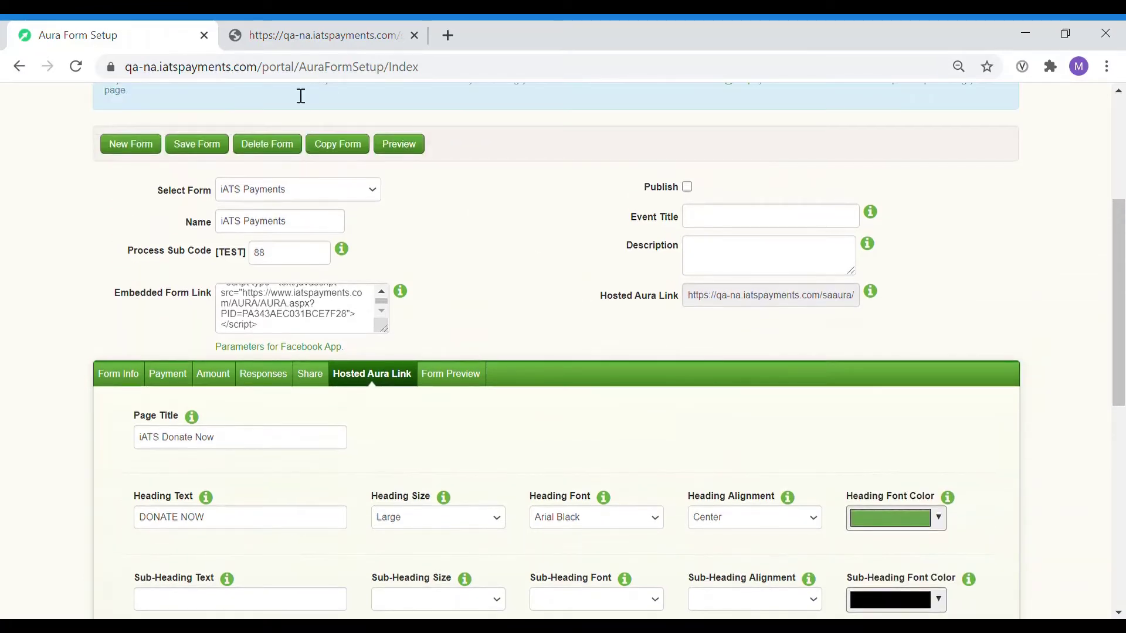
click(197, 144)
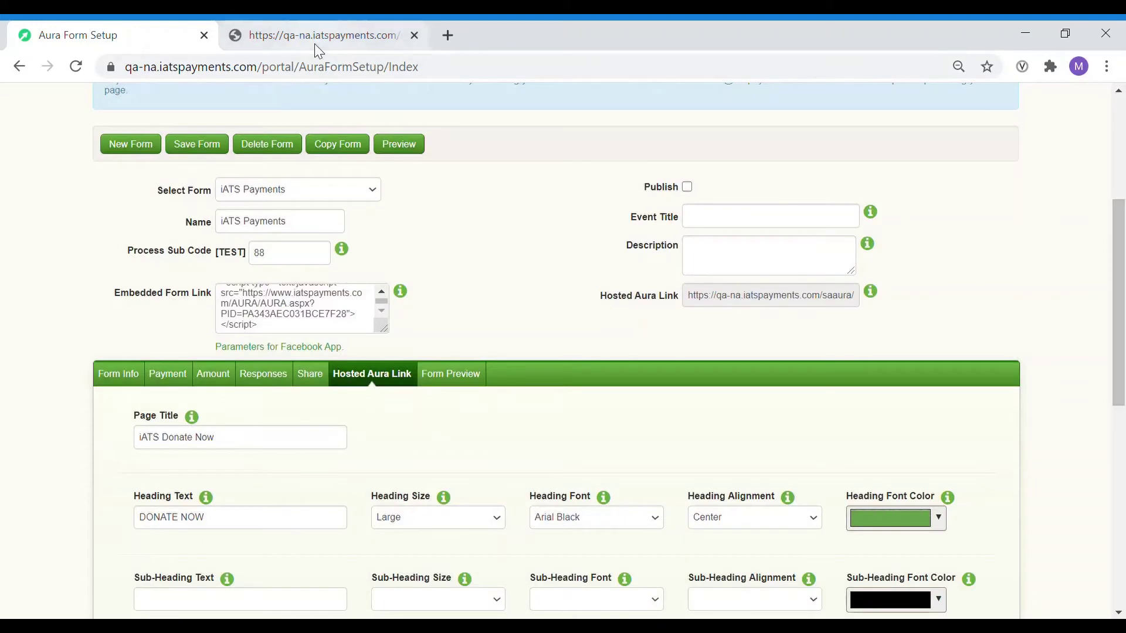
Refresh the hosted donation page and examine its page title and heading.
click(317, 46)
click(324, 65)
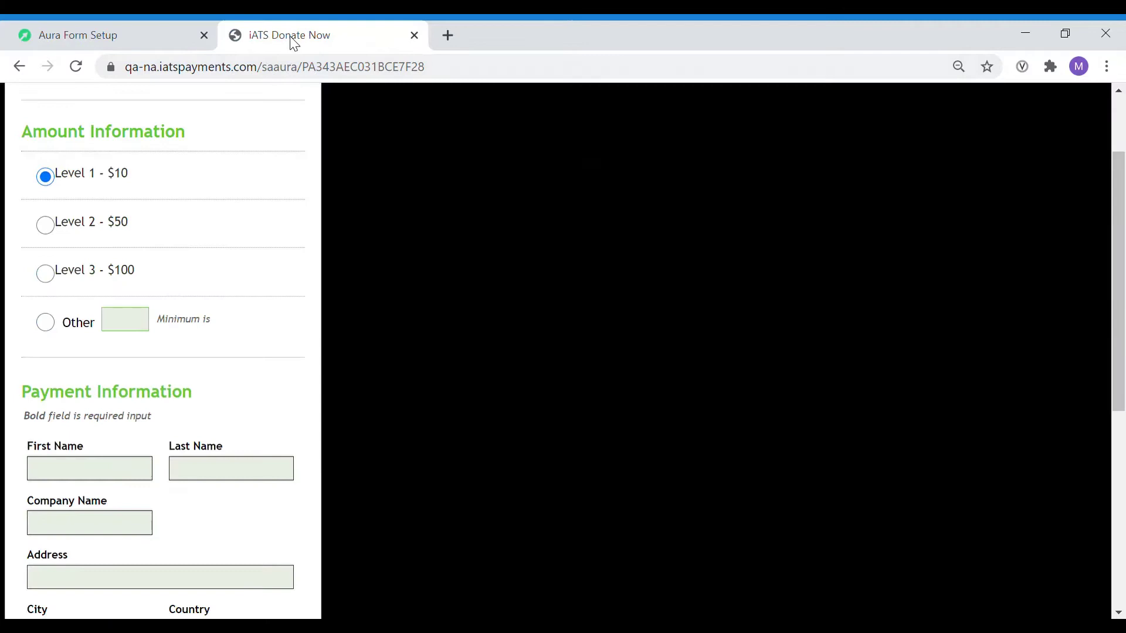
scroll(235, 174, up, 2)
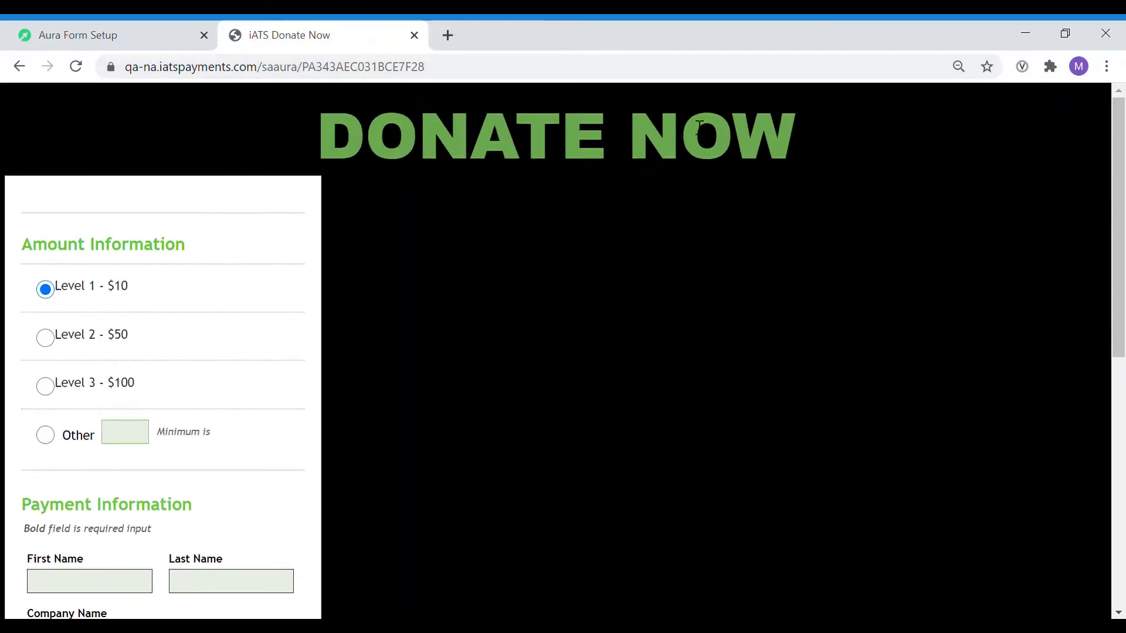
Return to the form setup and set the sub-heading text to "iATS payments is a global organization dedicated to ending poverty in the world".
click(45, 27)
scroll(438, 258, down, 2)
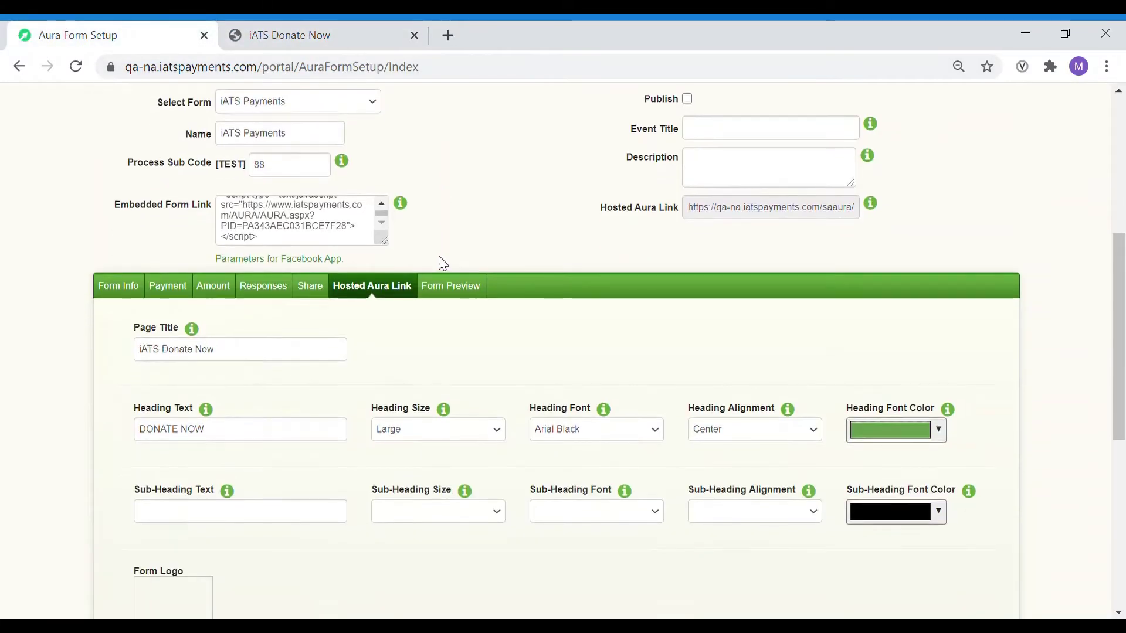
scroll(443, 263, down, 4)
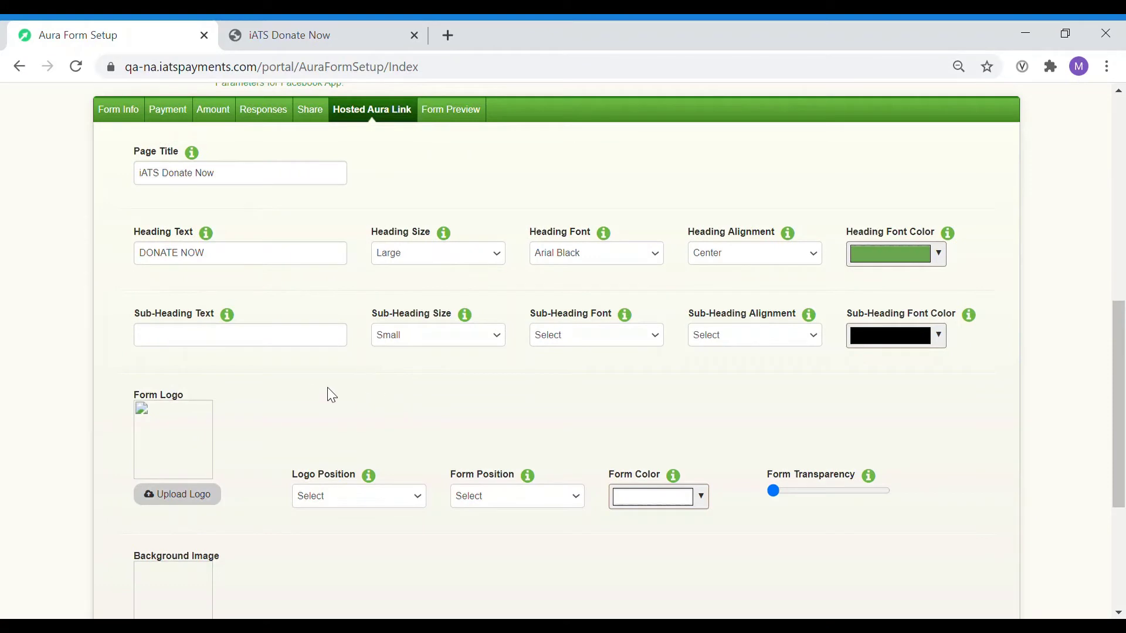
click(296, 344)
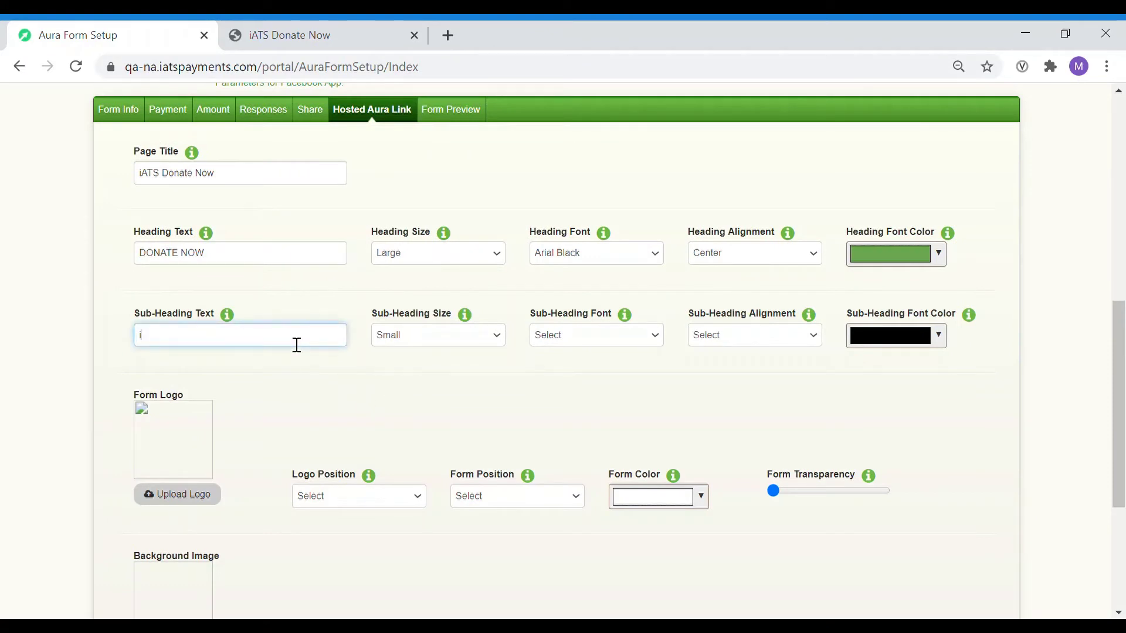
text(payment)
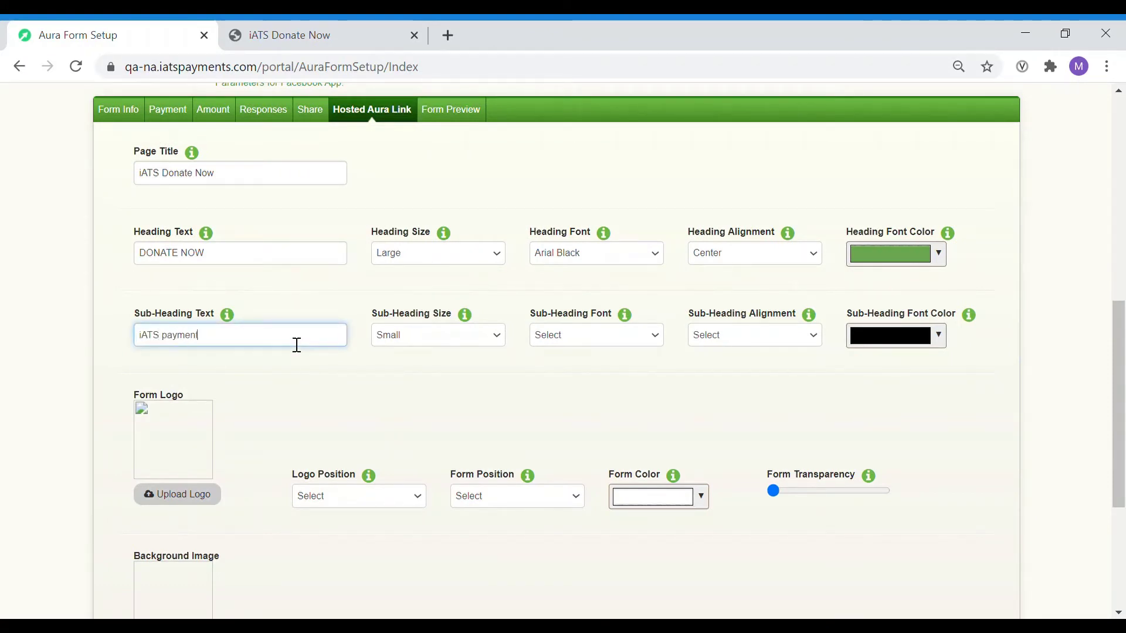
text(s is a global)
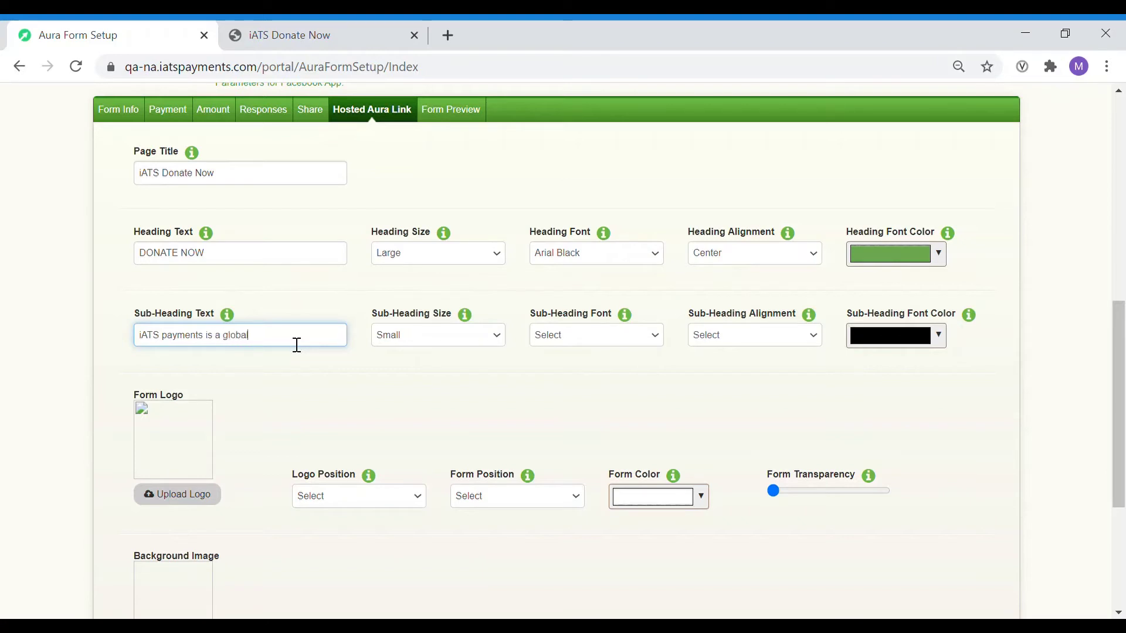
text( organization)
text(dedicated to ending poverty in the world)
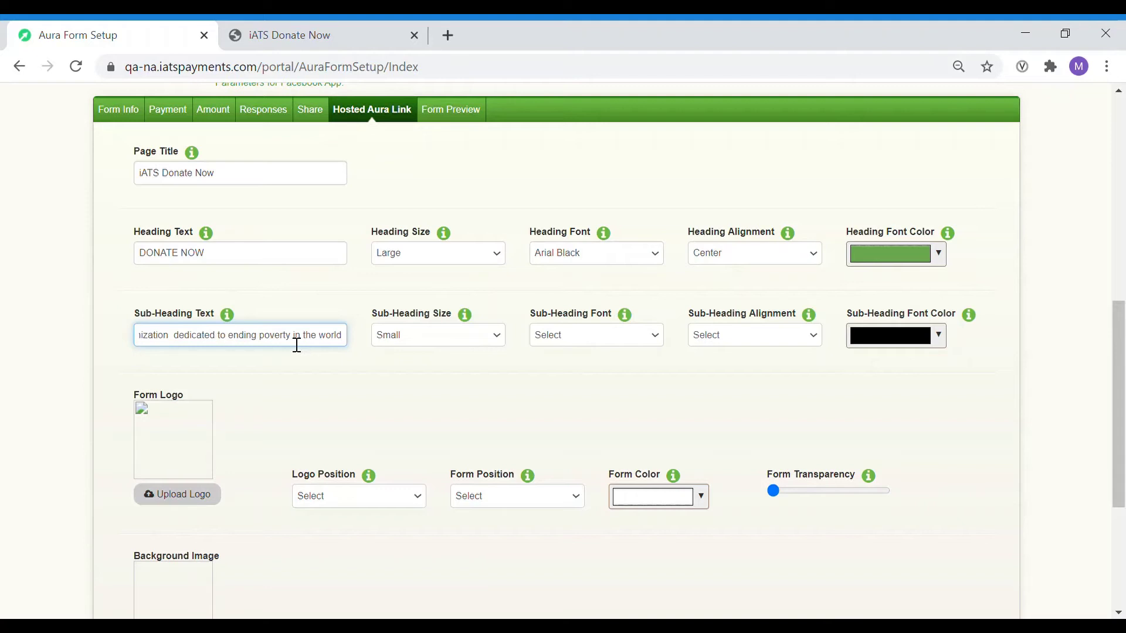
Set the sub-heading size to Large, alignment to Center and font to Georgia, and save the form.
click(414, 335)
click(413, 374)
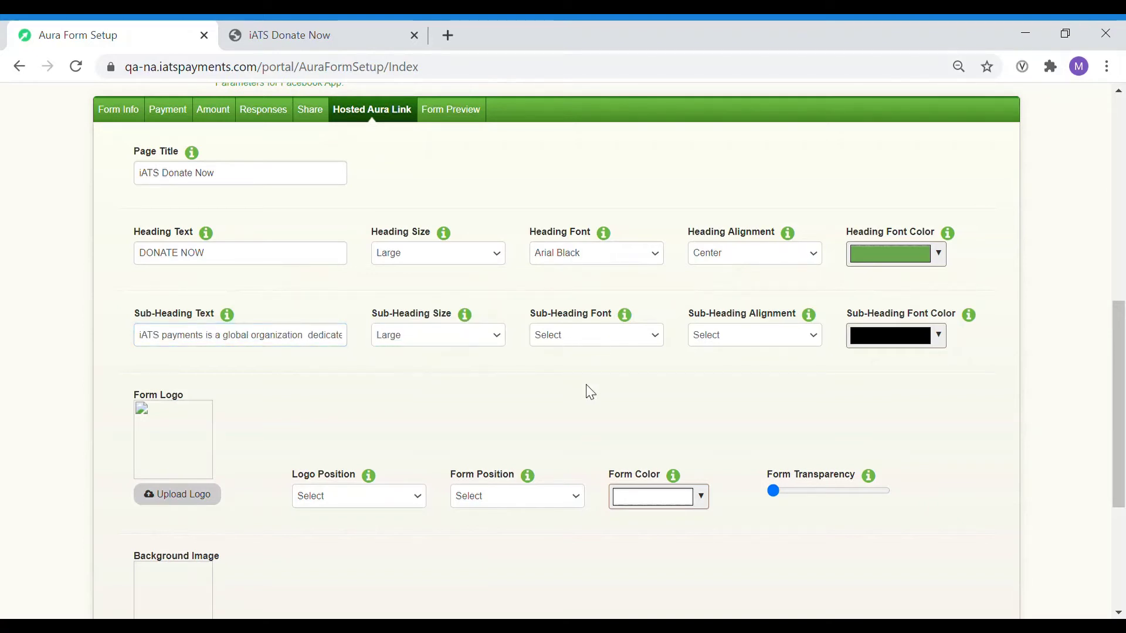
click(733, 381)
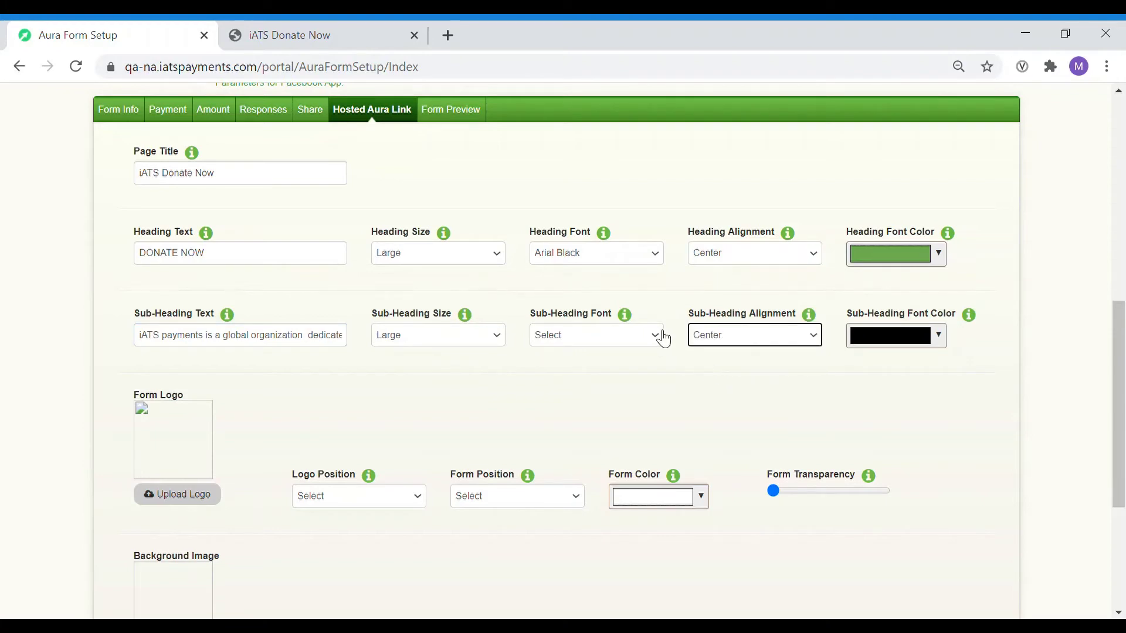
click(620, 377)
scroll(484, 402, up, 6)
click(200, 242)
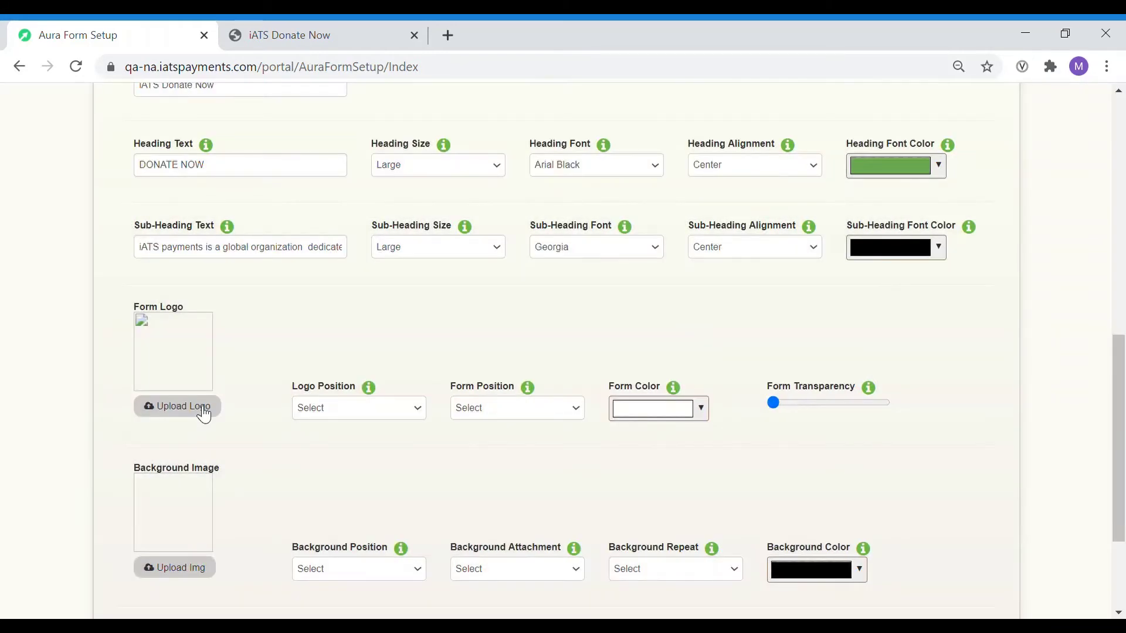
Upload the iATS Payments logo image as the form logo and set its position to Left.
click(194, 407)
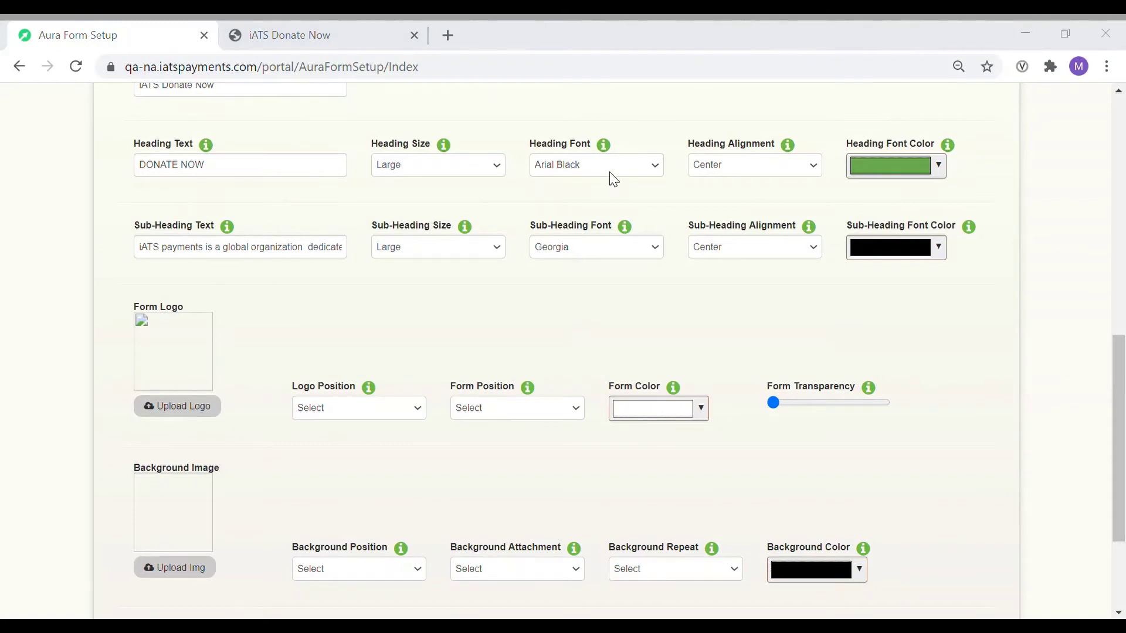
key(Return)
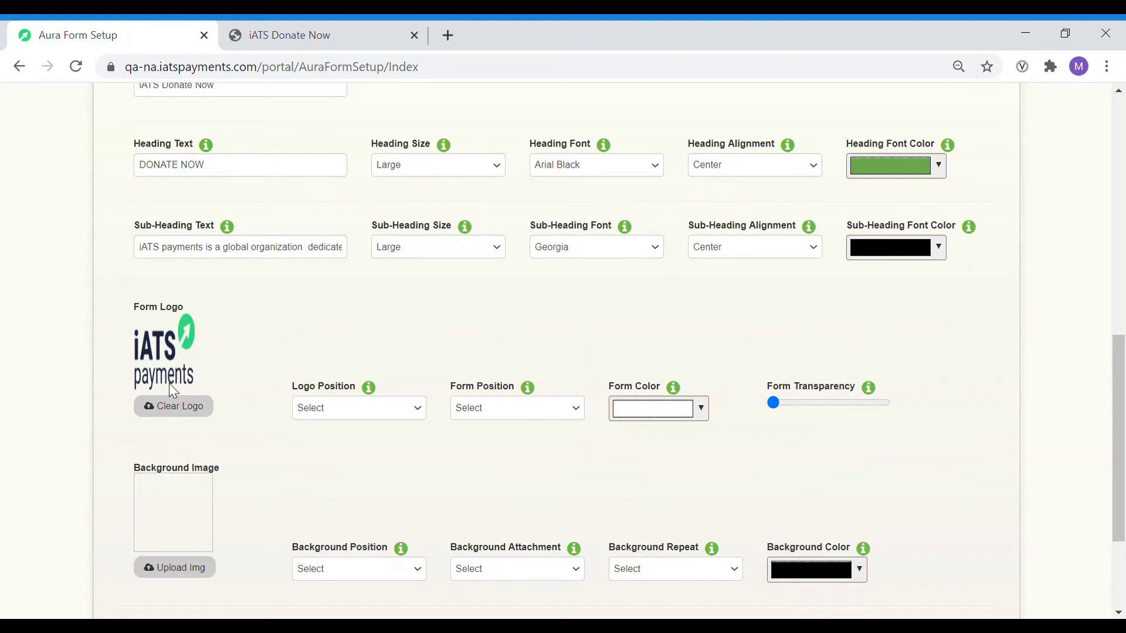
click(379, 414)
click(377, 444)
click(386, 447)
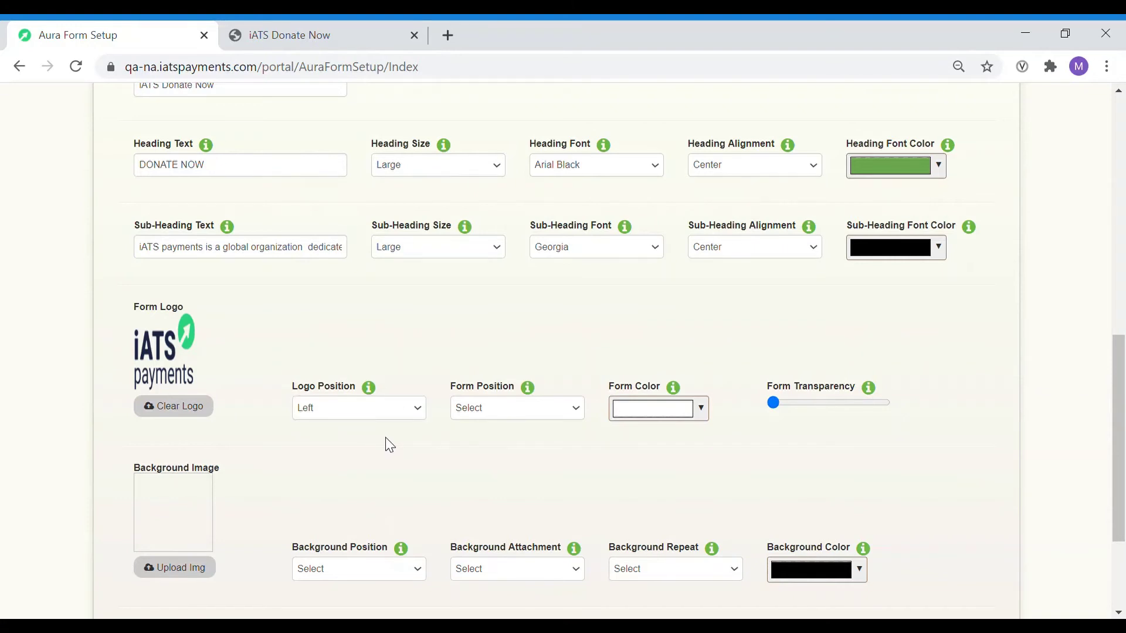
Set the form position to Left and view the available form colors without choosing one.
click(492, 448)
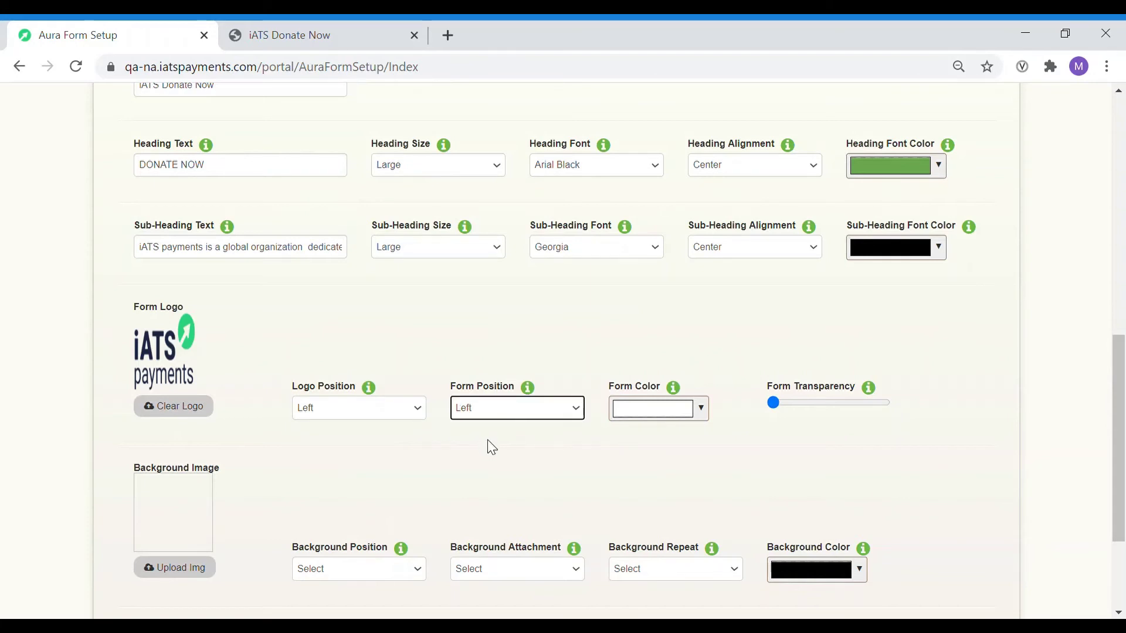
click(527, 439)
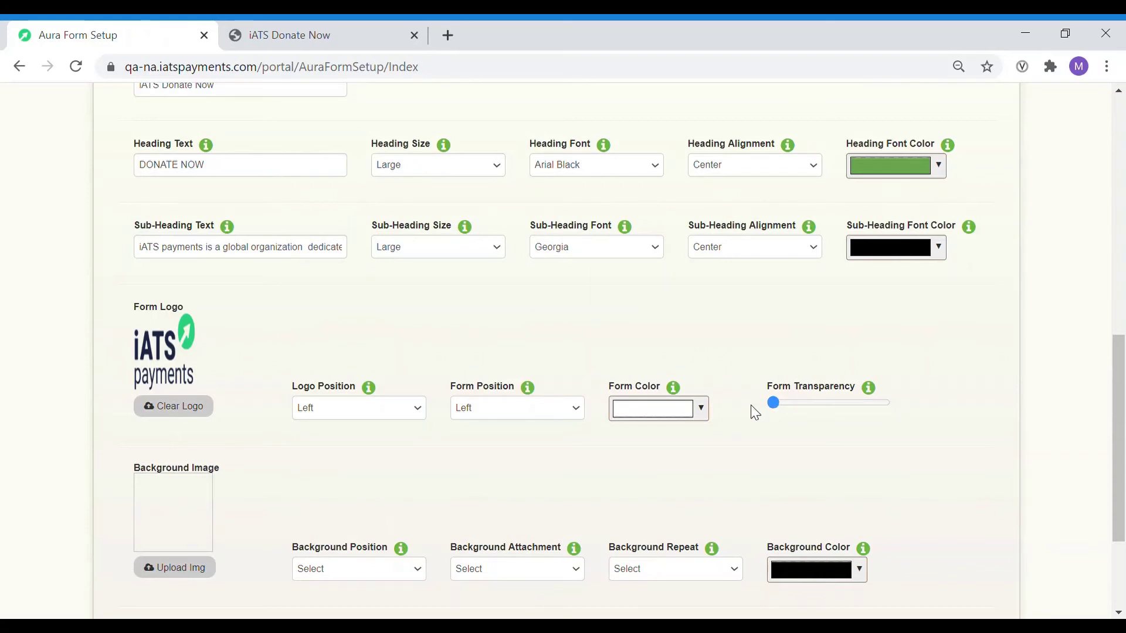
click(701, 410)
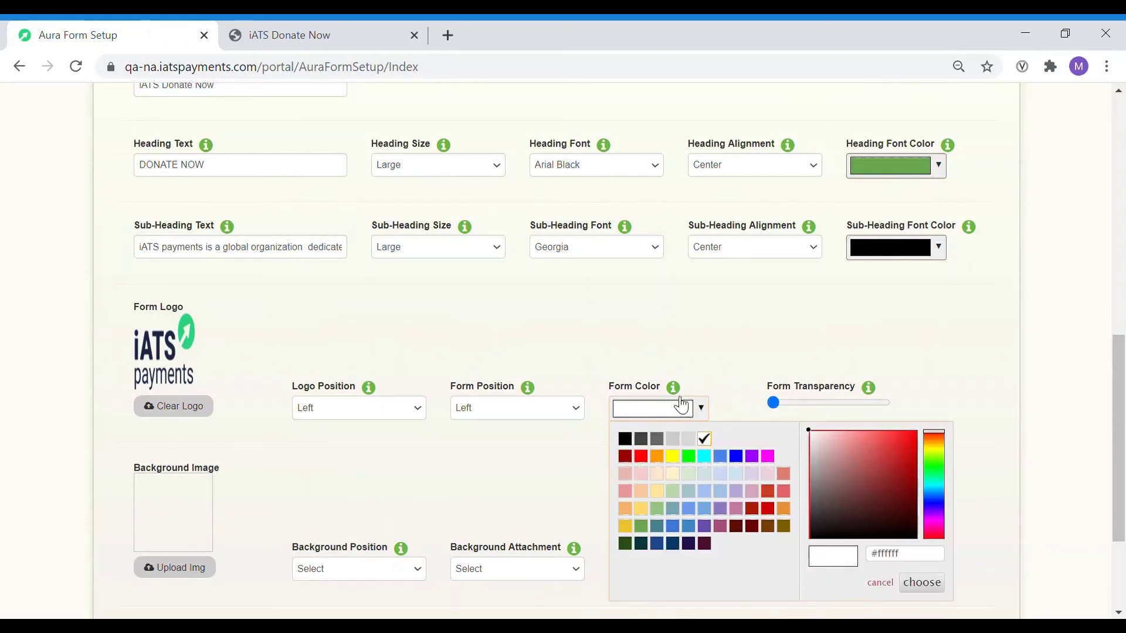
click(709, 359)
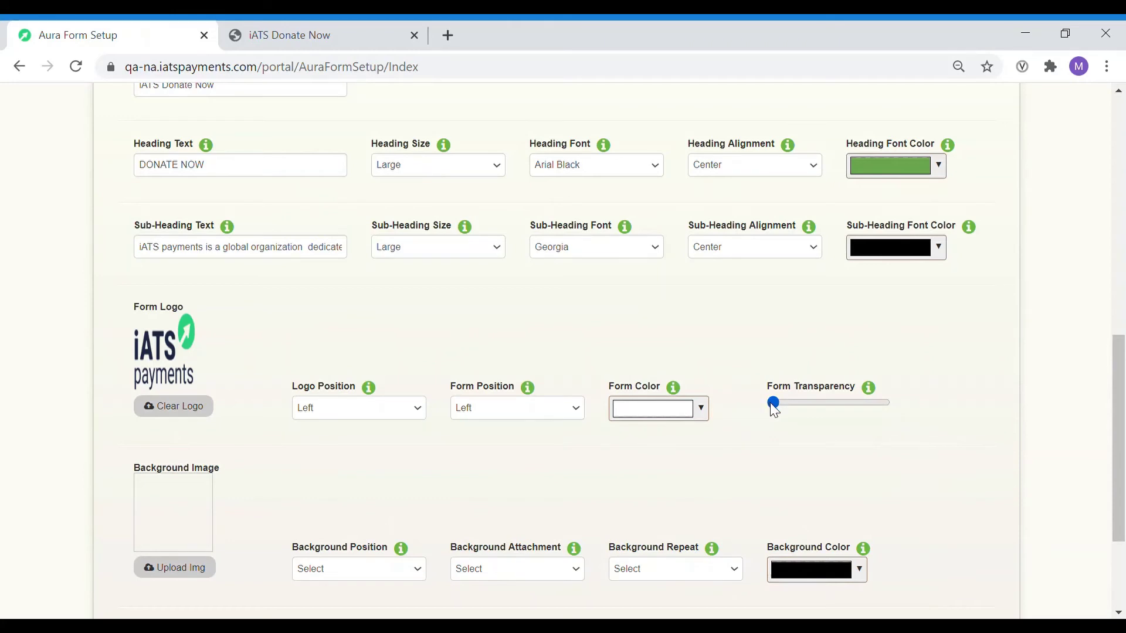
Try the form transparency at its maximum, return it to the minimum, and choose #ffffff as the form color.
drag(774, 408, 923, 421)
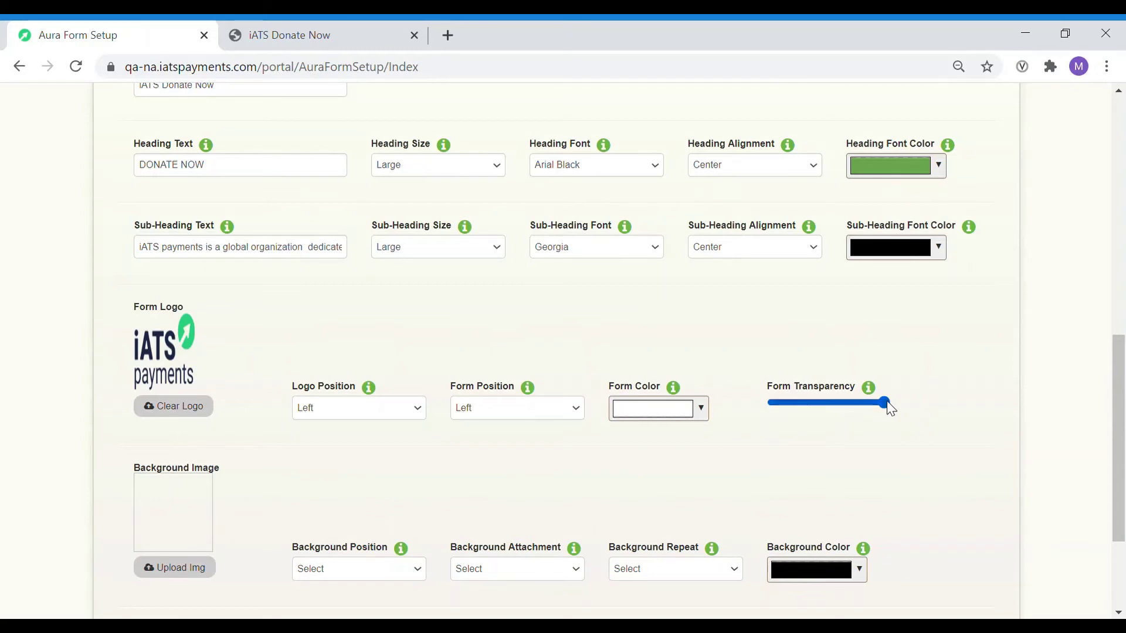
drag(891, 408, 768, 406)
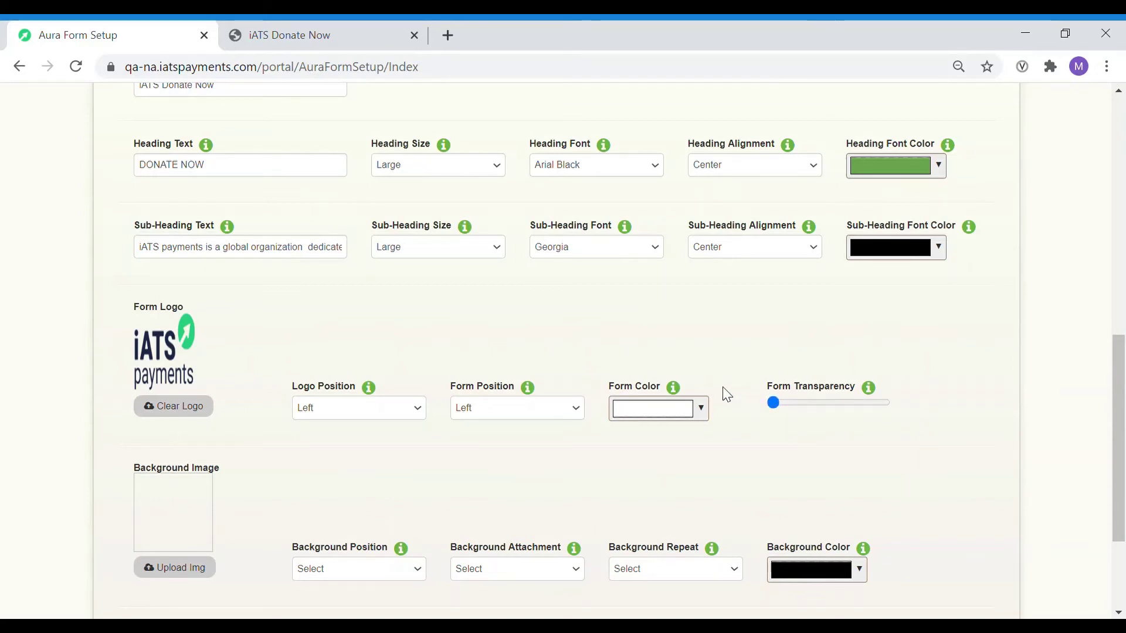
click(702, 410)
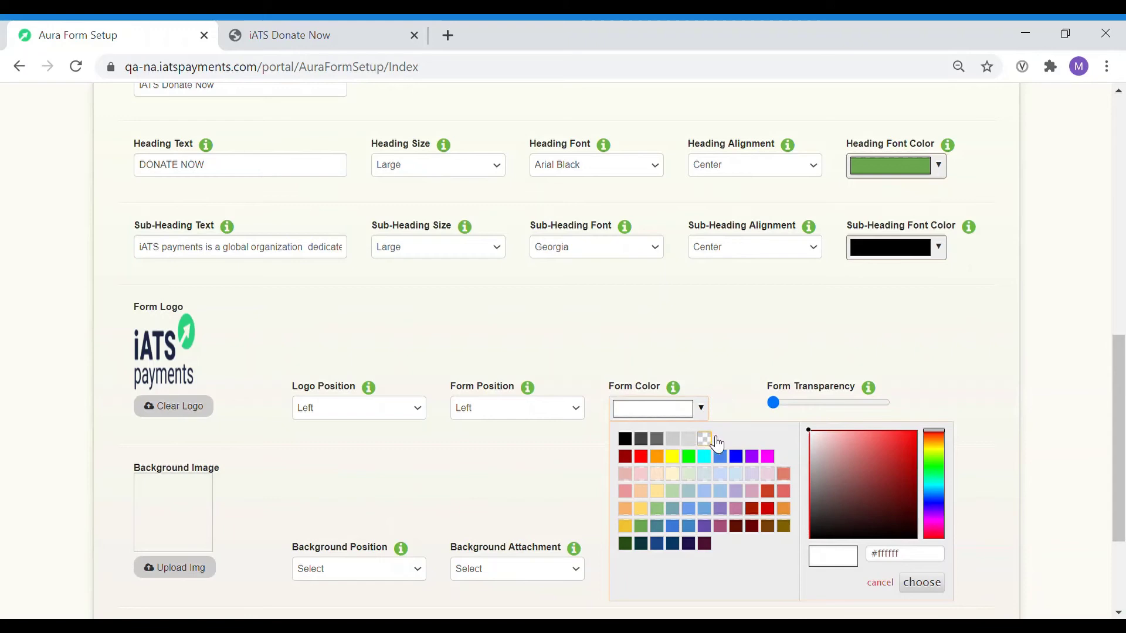
click(922, 582)
Save the form and examine the logo, headings and form layout in the form preview.
scroll(703, 339, up, 8)
click(214, 230)
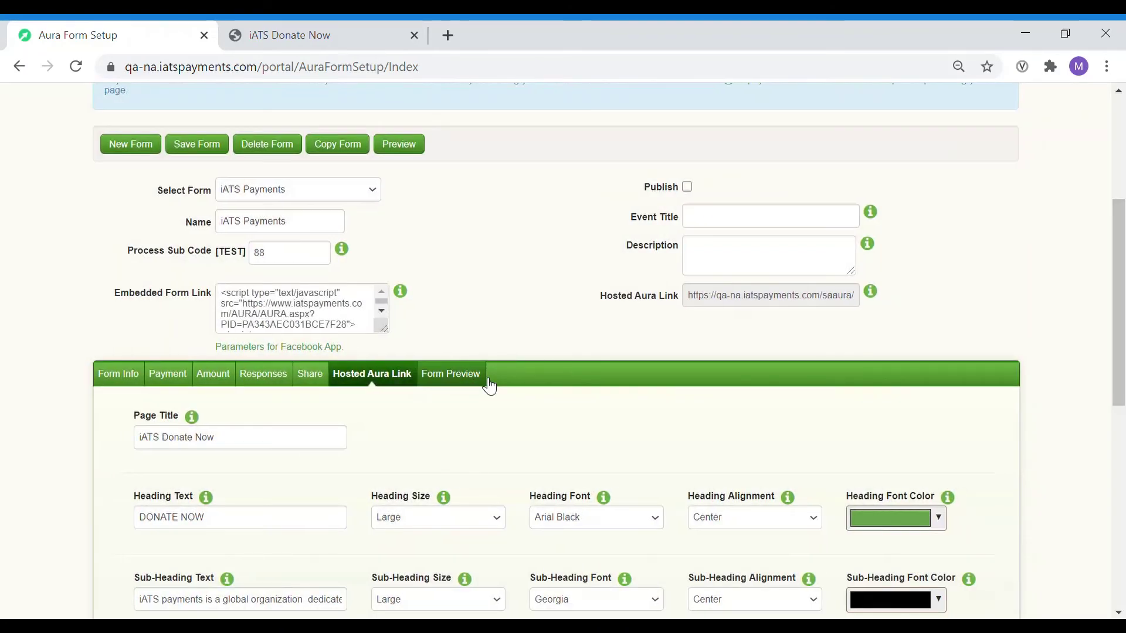
click(488, 383)
scroll(578, 495, down, 4)
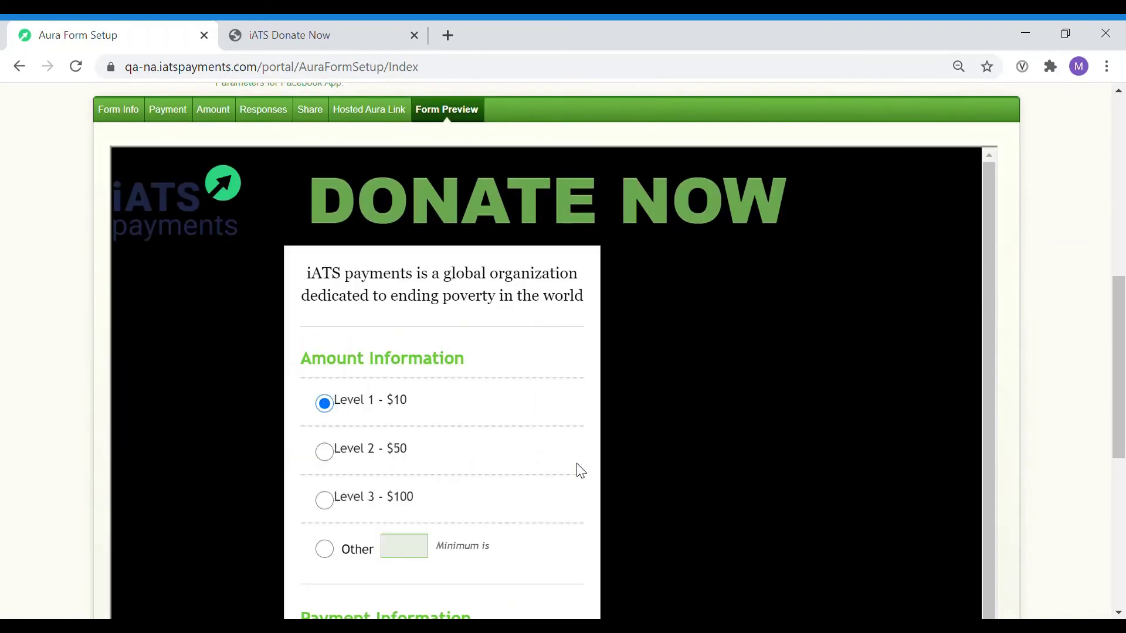
scroll(216, 180, up, 2)
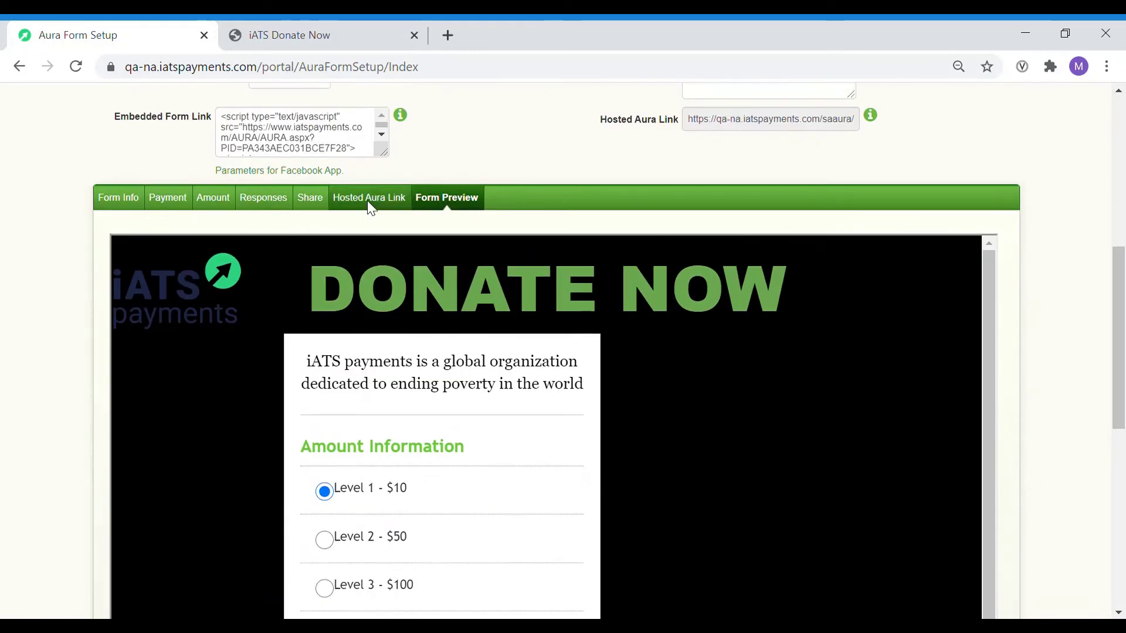
Return to the hosted page settings and upload the photo of the child's face as the background image.
click(369, 202)
scroll(371, 209, down, 5)
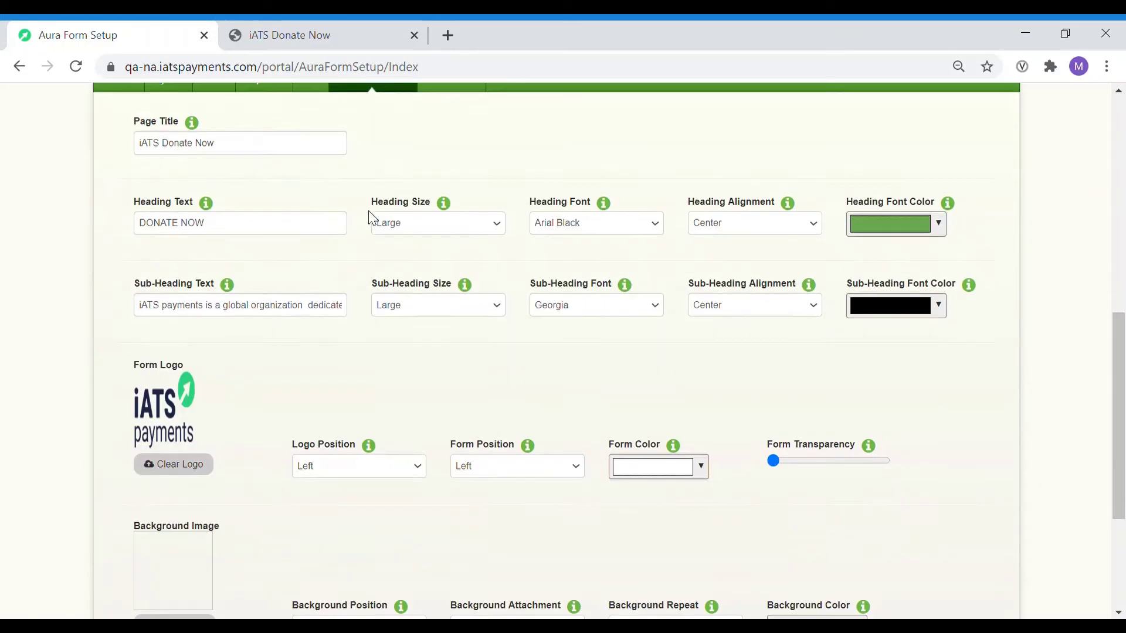
click(205, 481)
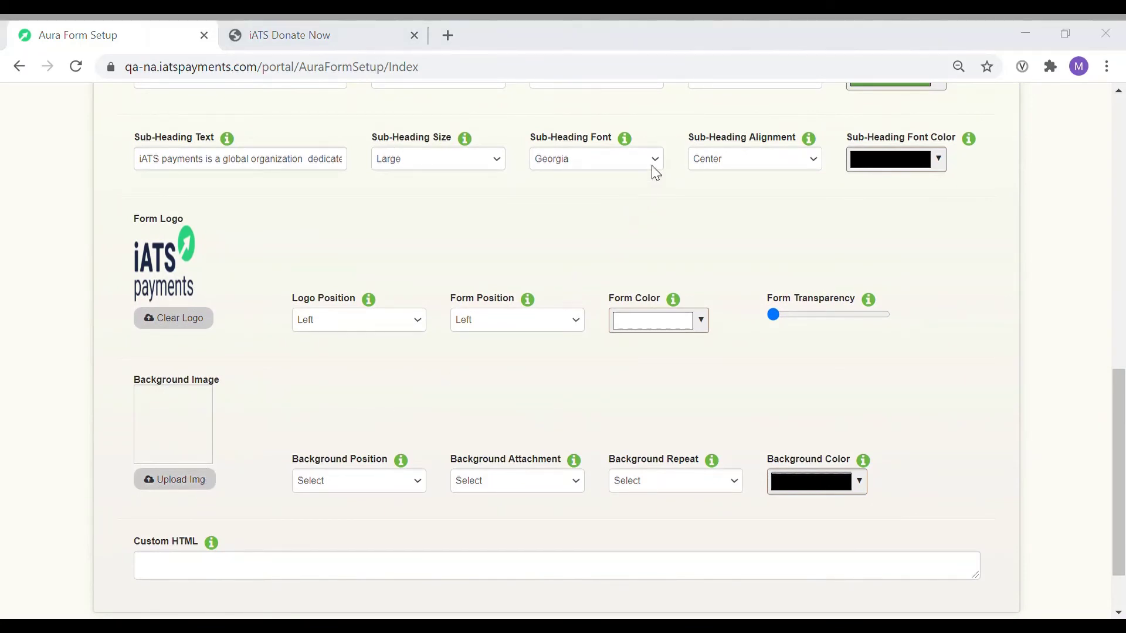
click(721, 478)
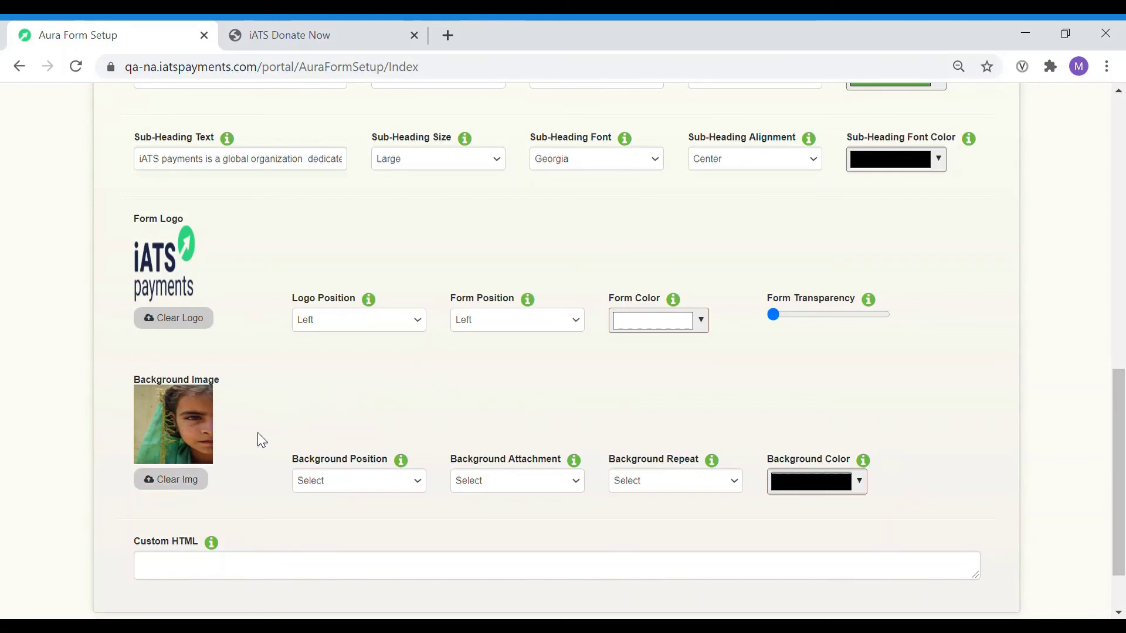
Set the background position to Stretch, the background attachment to Fixed and the background repeat to No Repeat.
scroll(257, 439, down, 2)
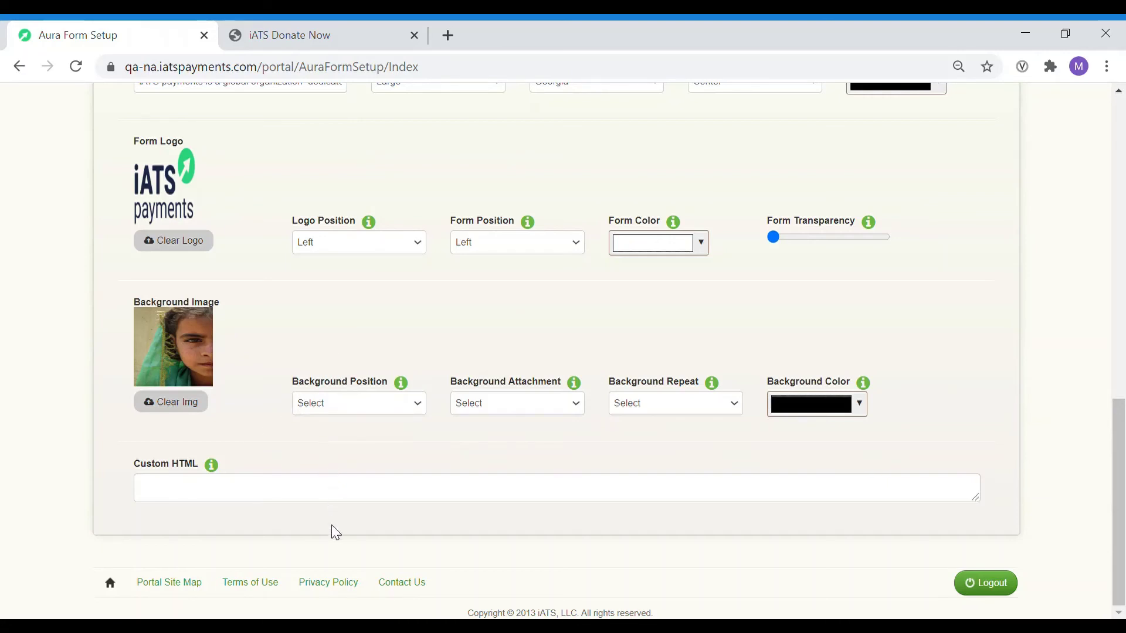
click(321, 439)
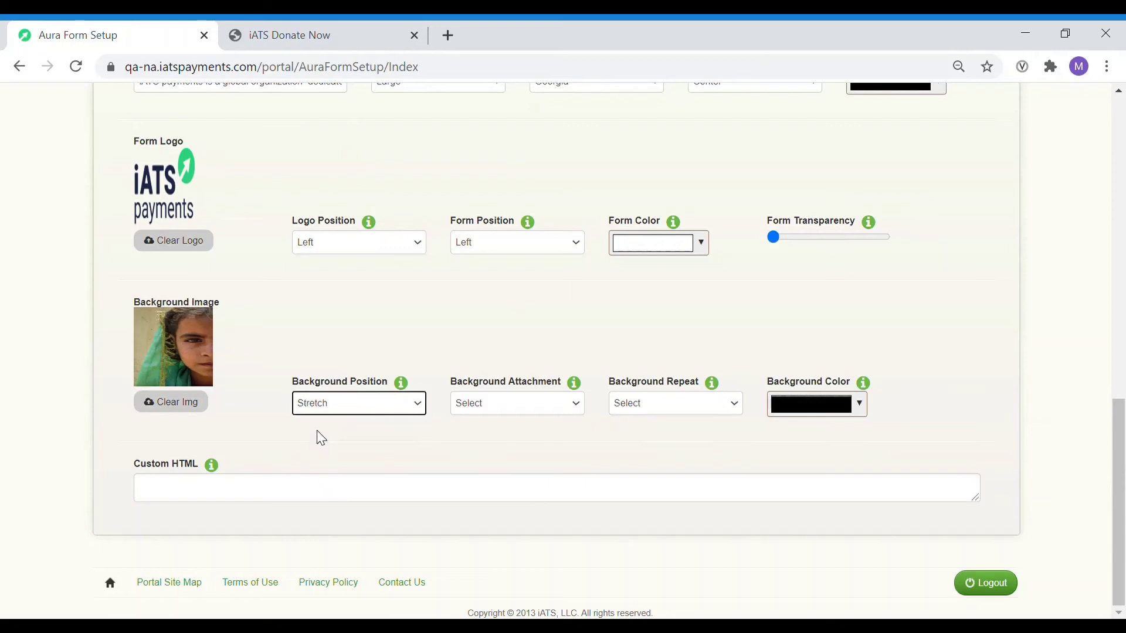
click(399, 343)
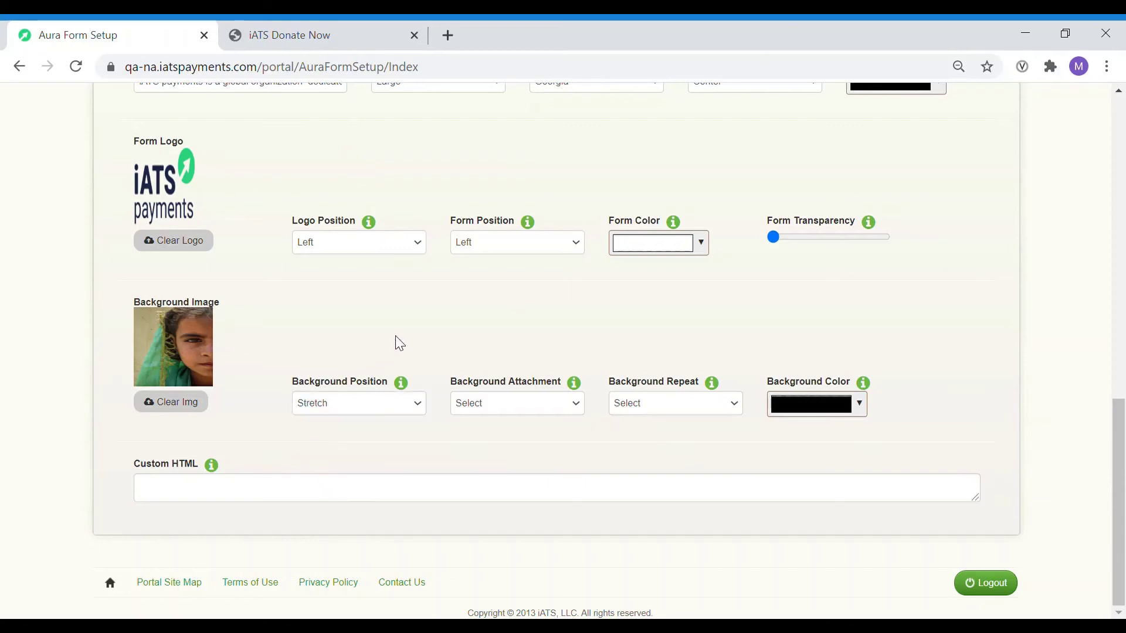
click(527, 435)
click(696, 443)
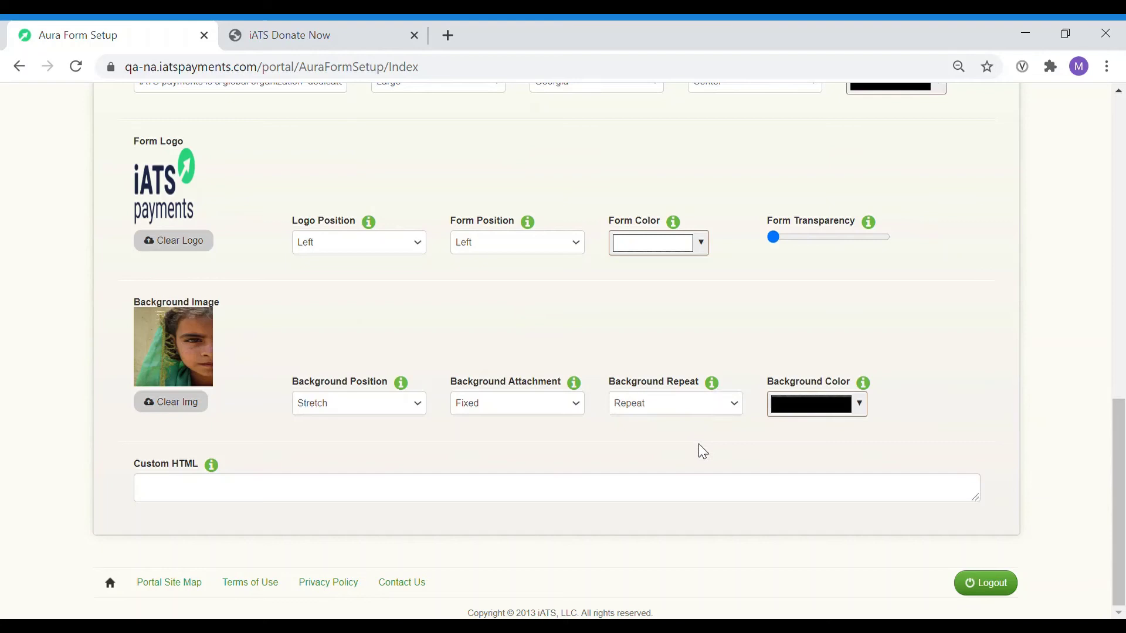
key(Down)
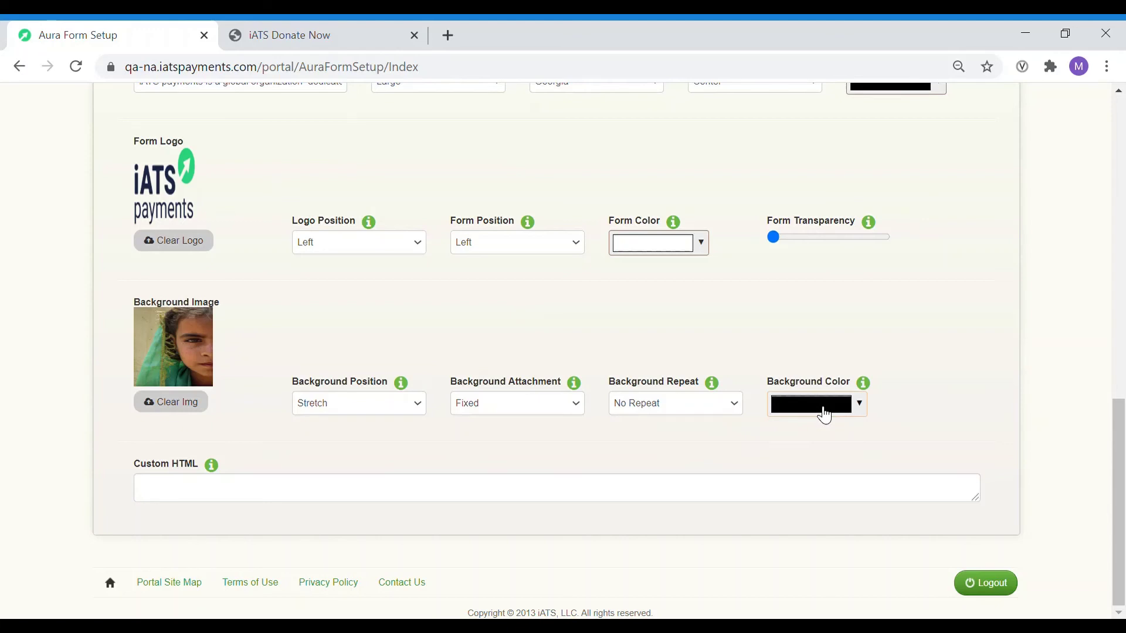
View the available background colors without choosing a new one, and save the form.
click(824, 415)
scroll(857, 336, down, 2)
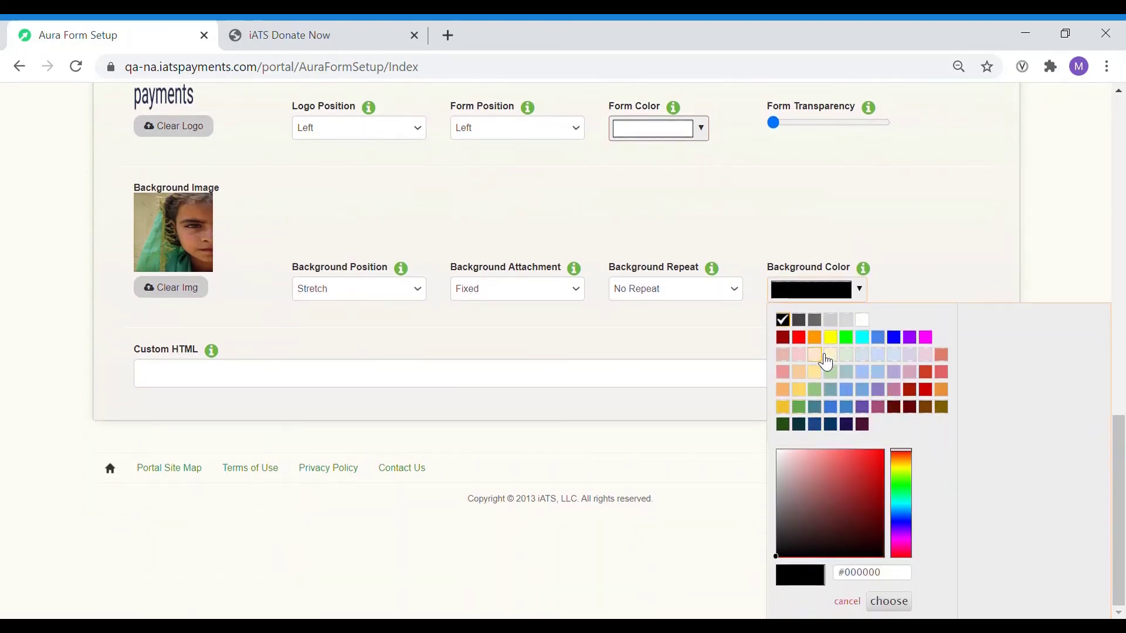
click(691, 350)
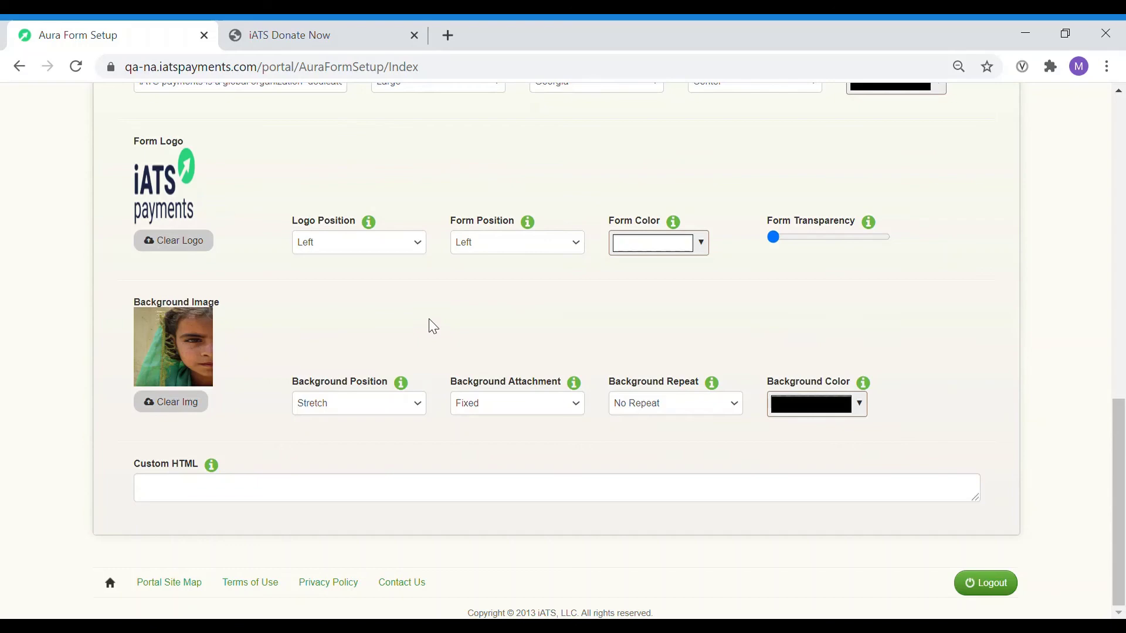
scroll(427, 324, up, 3)
scroll(430, 324, up, 7)
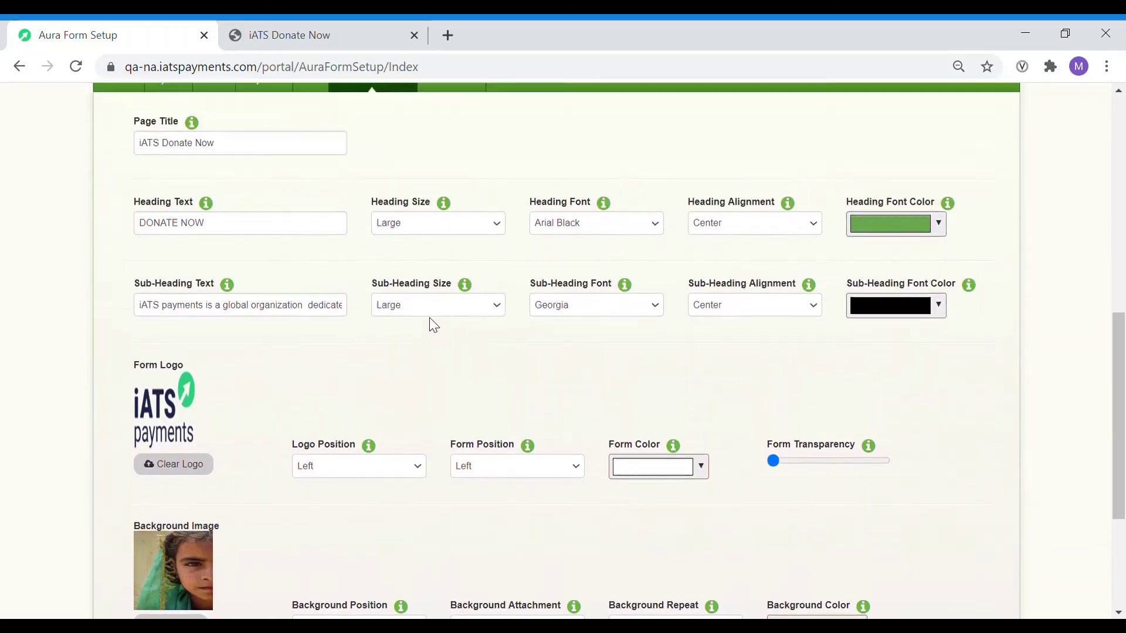
click(228, 251)
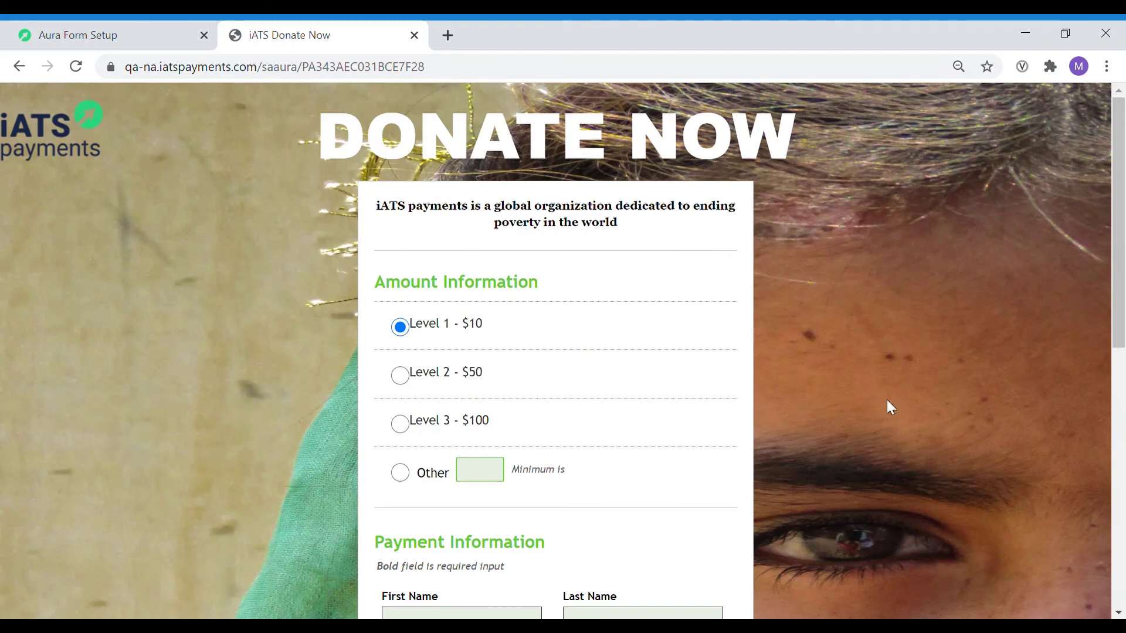
Review the hosted donation page from its heading to the Process button and highlight its web address.
scroll(887, 401, down, 7)
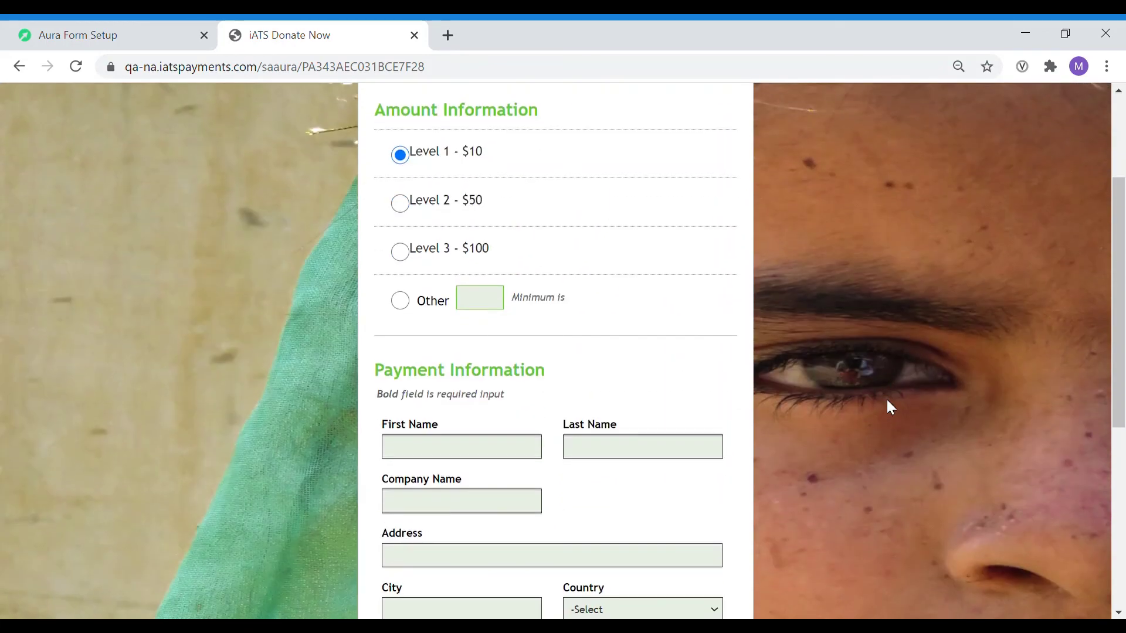
scroll(885, 399, down, 2)
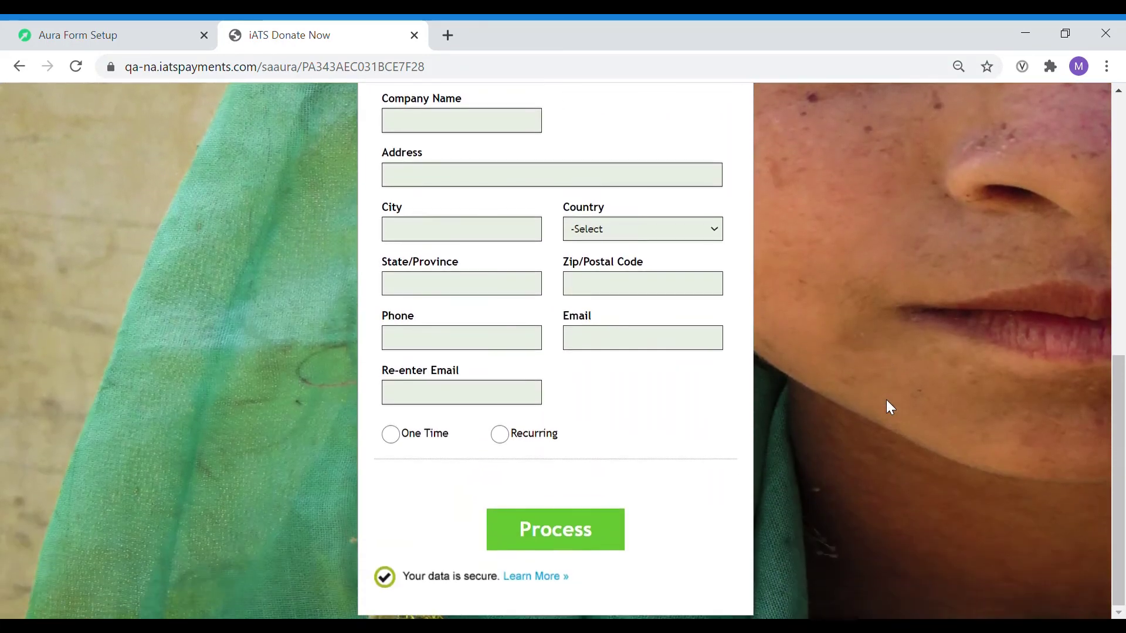
scroll(882, 398, up, 10)
drag(472, 79, 126, 68)
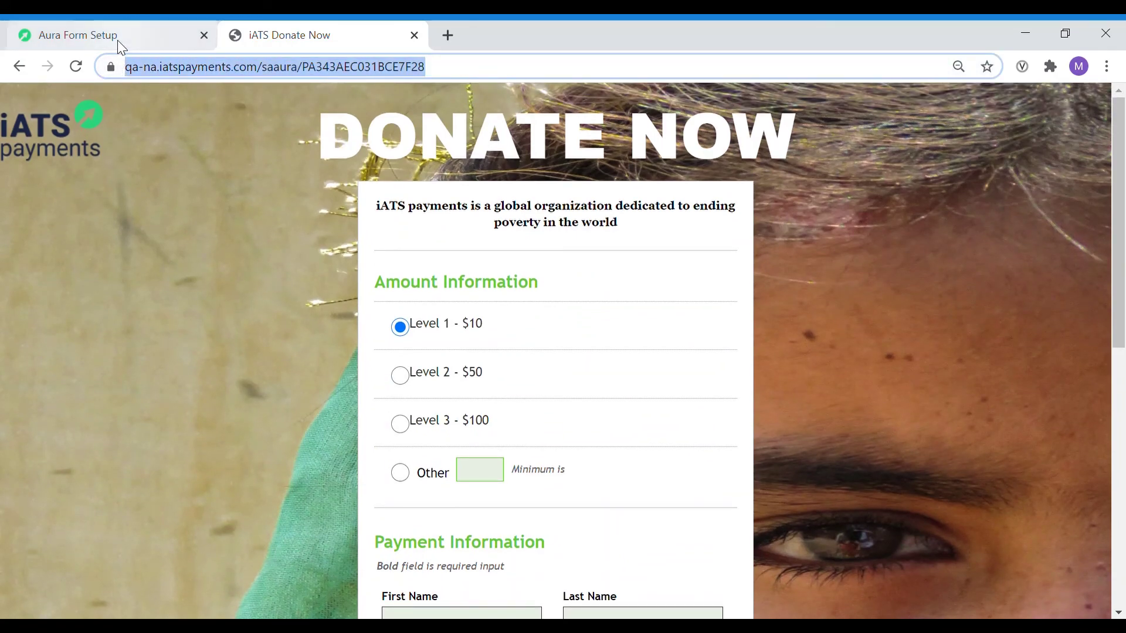
Return to the form setup and enter "Add custom code" as the custom HTML, then highlight that text.
click(117, 39)
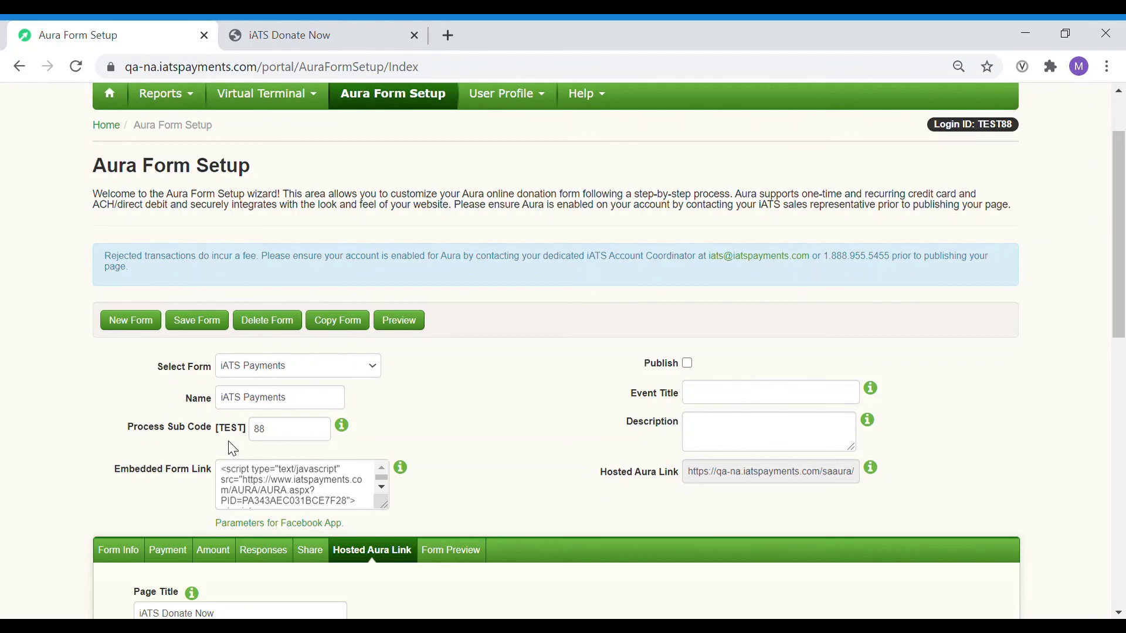
scroll(231, 444, down, 10)
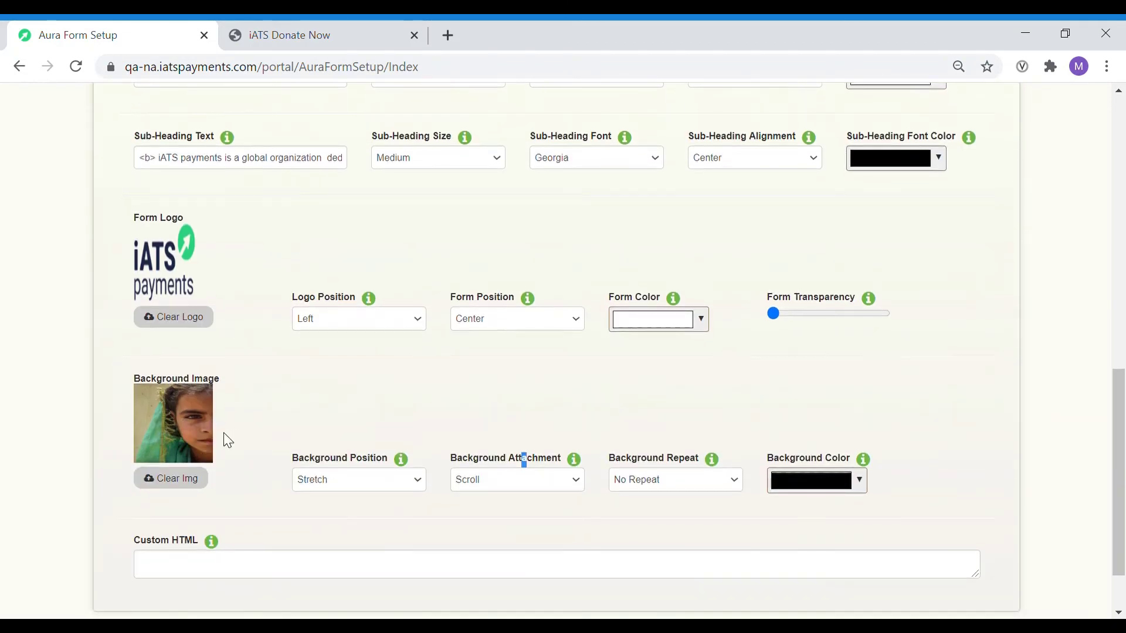
scroll(228, 441, down, 1)
click(238, 493)
text(A)
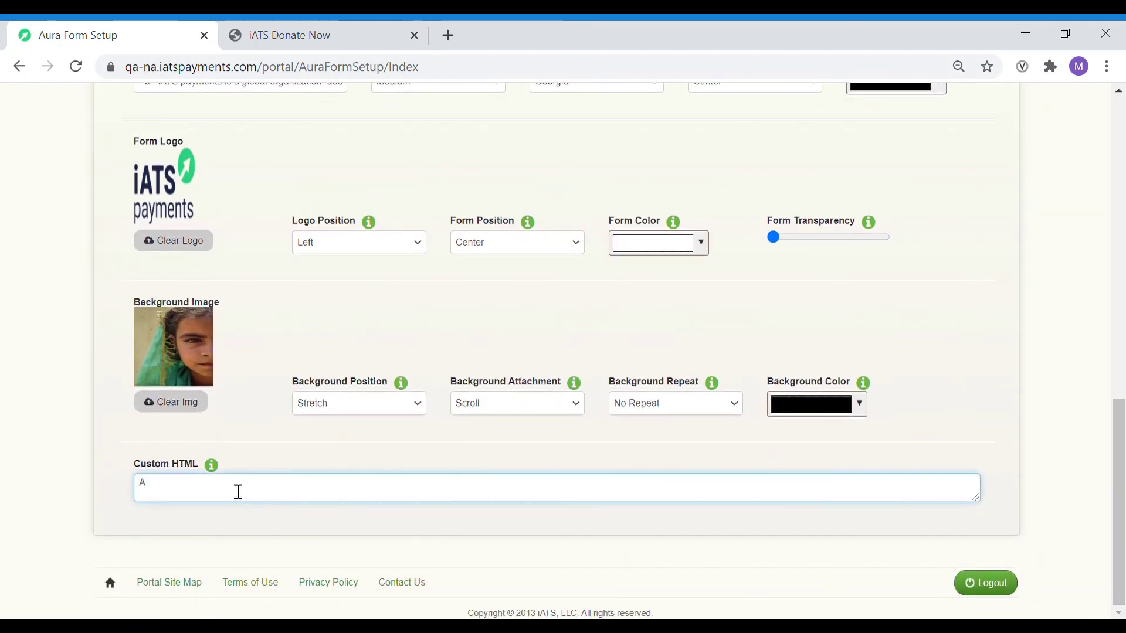
text(dd custom code)
drag(230, 492, 120, 457)
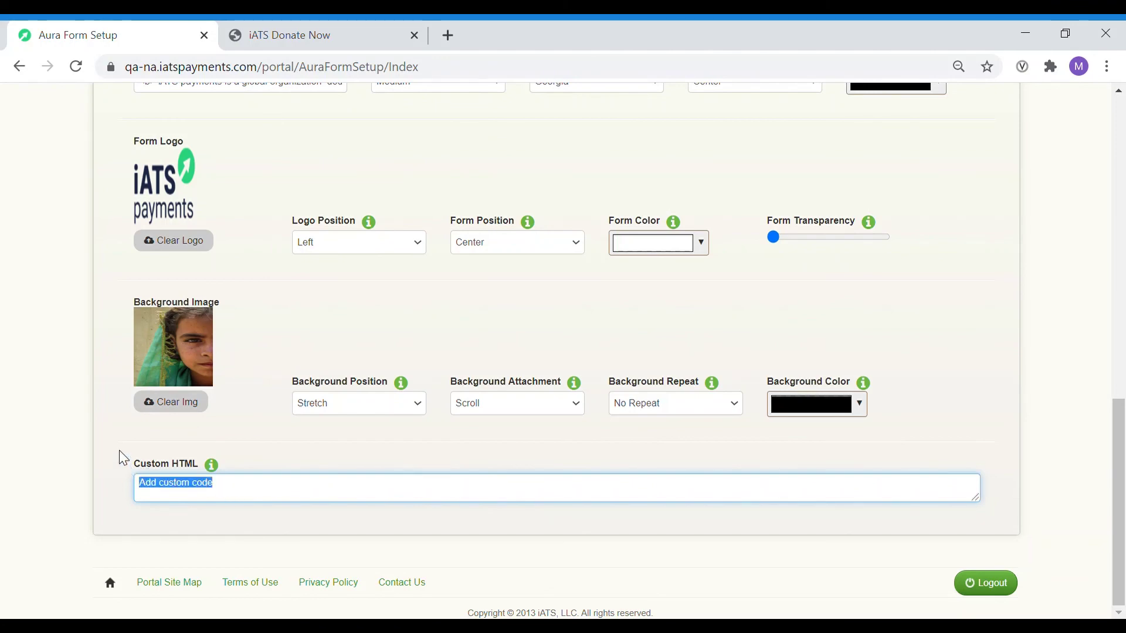
click(120, 457)
Switch back to the hosted donation page and look over its heading, background and amount section.
scroll(120, 456, up, 10)
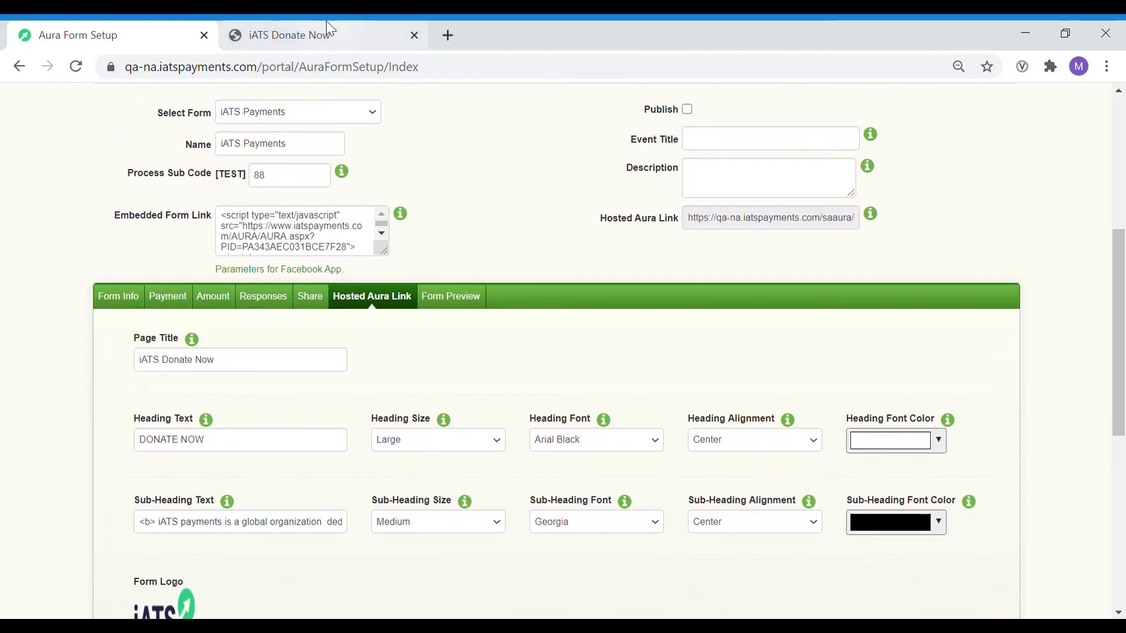
click(326, 26)
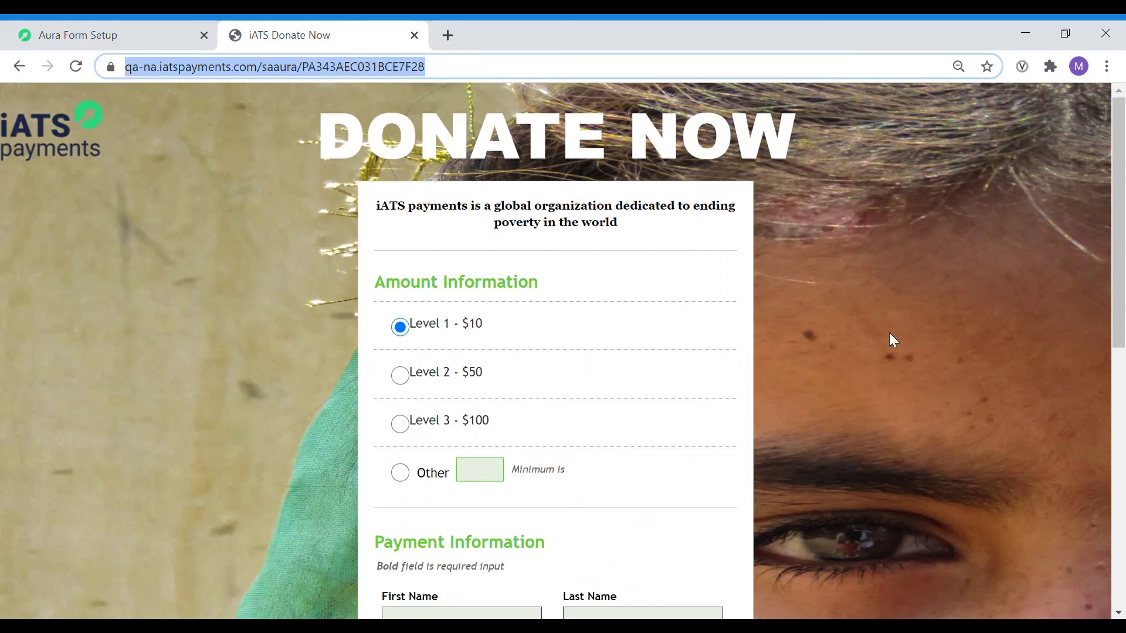
scroll(891, 339, down, 2)
scroll(891, 339, up, 2)
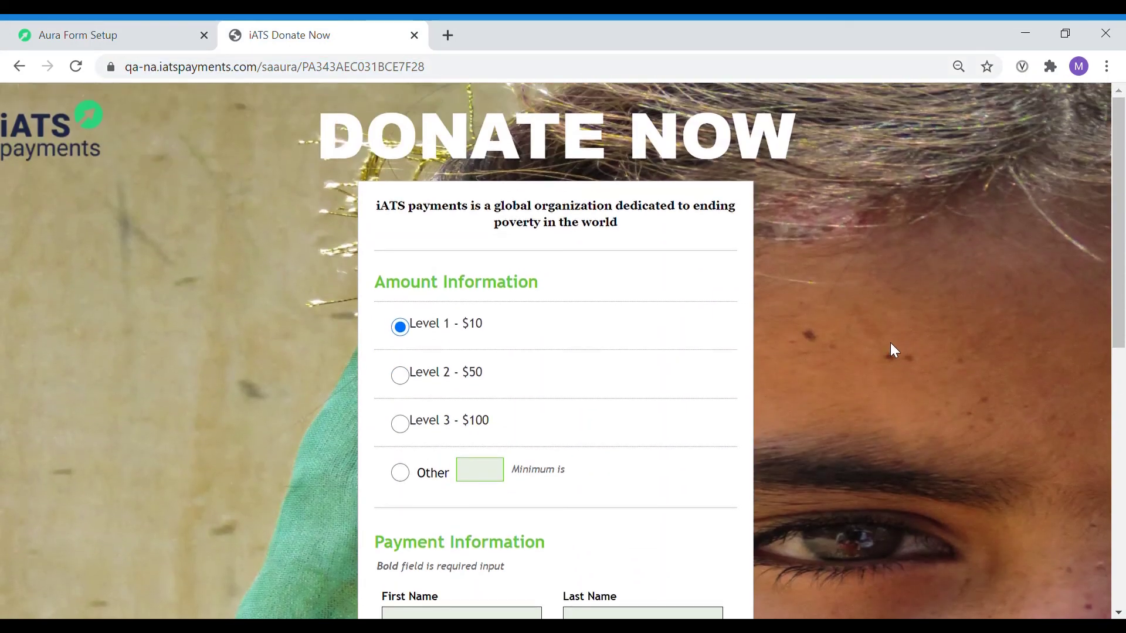